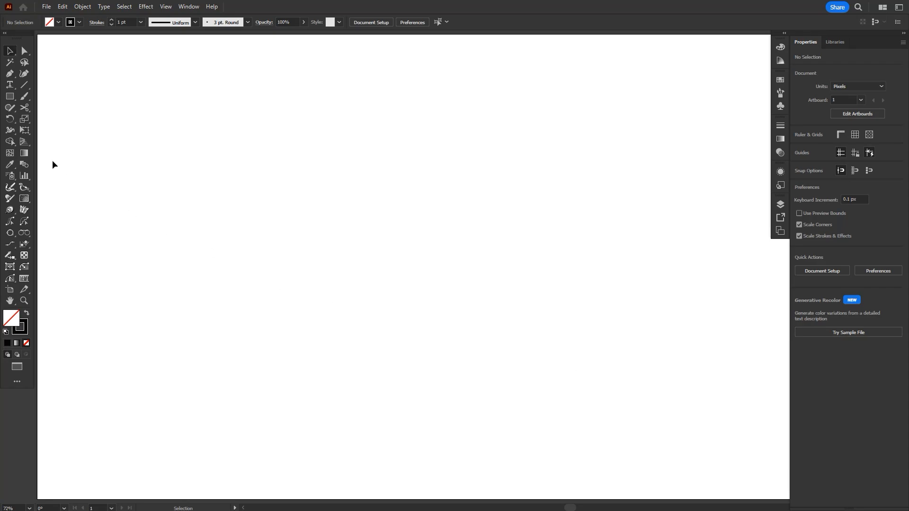
# - Draw a vertical bar about 37.4 by 629.7 px and place a copy narrowed to half its width against its right edge
pyautogui.click(10, 96)
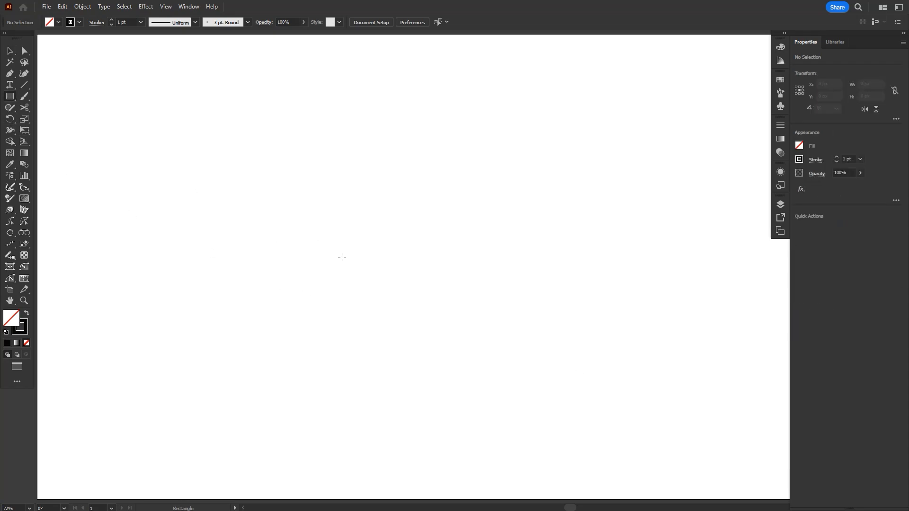
pyautogui.moveTo(347, 268); pyautogui.dragTo(356, 402)
pyautogui.press('v')
pyautogui.moveTo(344, 132); pyautogui.dragTo(356, 135)
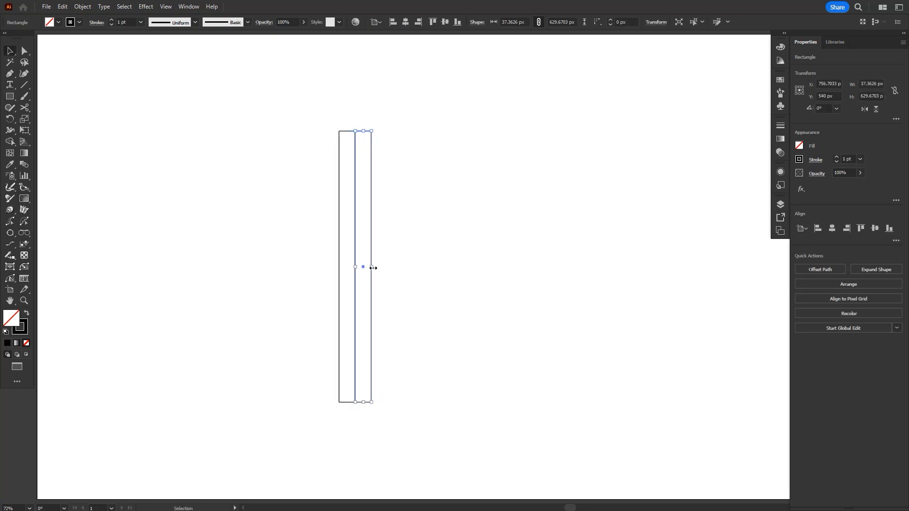
pyautogui.moveTo(373, 267); pyautogui.dragTo(363, 267)
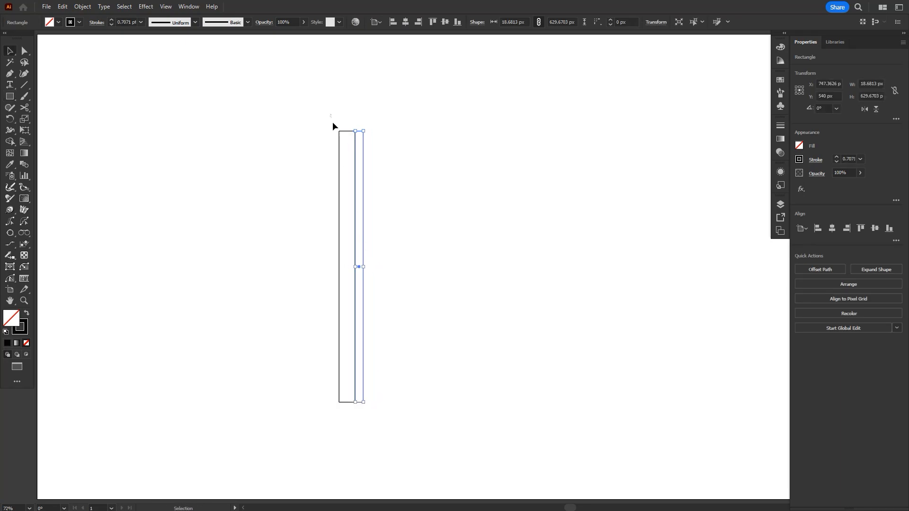
# - Duplicate the full-width bar twice at even half-bar gaps using the narrow copy as spacer, and delete that spacer
pyautogui.moveTo(347, 132); pyautogui.dragTo(359, 138)
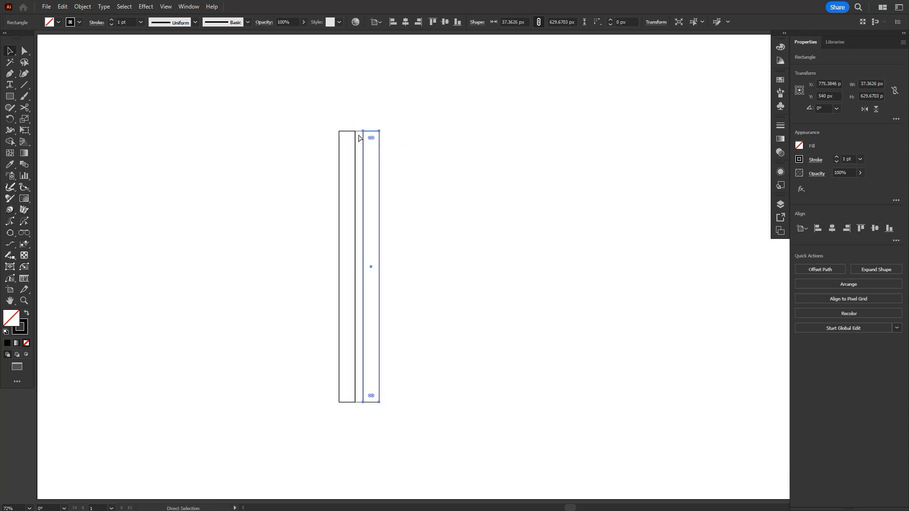
pyautogui.hotkey('ctrl', 'd')
pyautogui.click(359, 137)
pyautogui.press('Delete')
pyautogui.press('a')
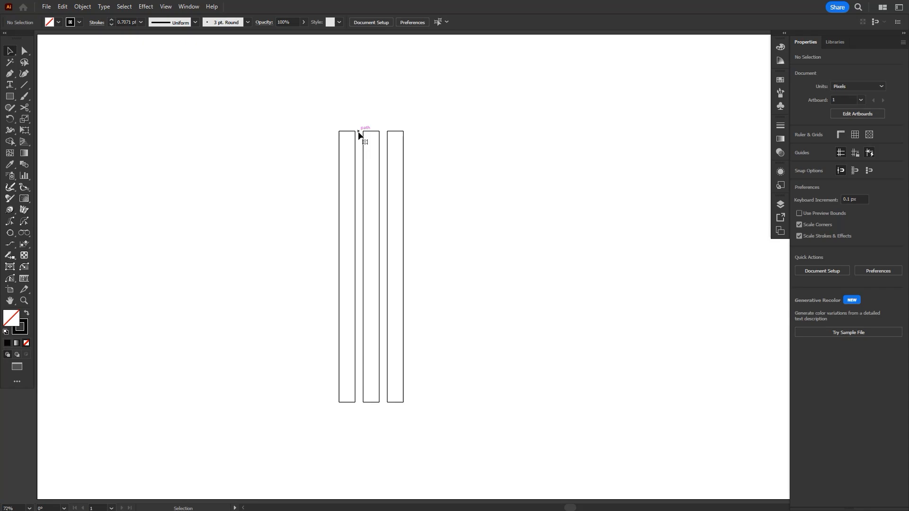
# - Turn the three bars to horizontal as one group and centre the group horizontally on the artboard
pyautogui.moveTo(294, 128); pyautogui.dragTo(483, 298)
pyautogui.hotkey('ctrl', 'g')
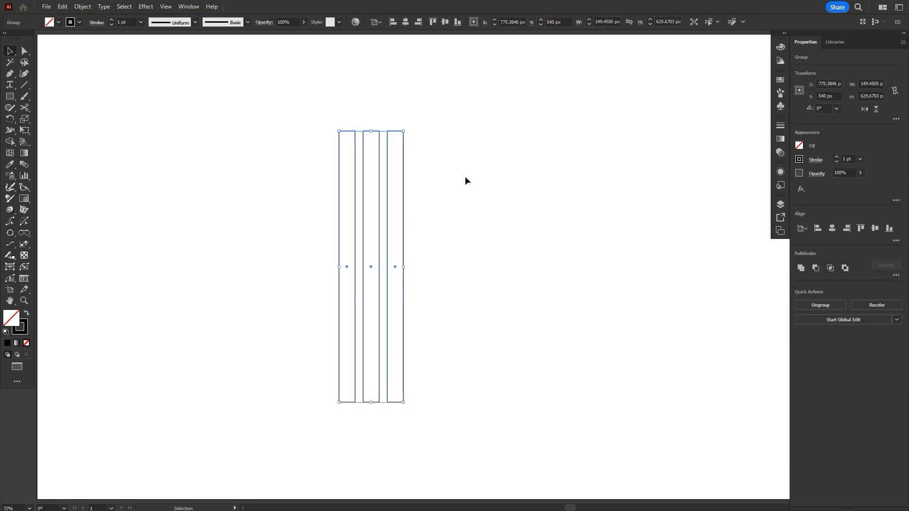
pyautogui.moveTo(407, 128); pyautogui.dragTo(488, 306)
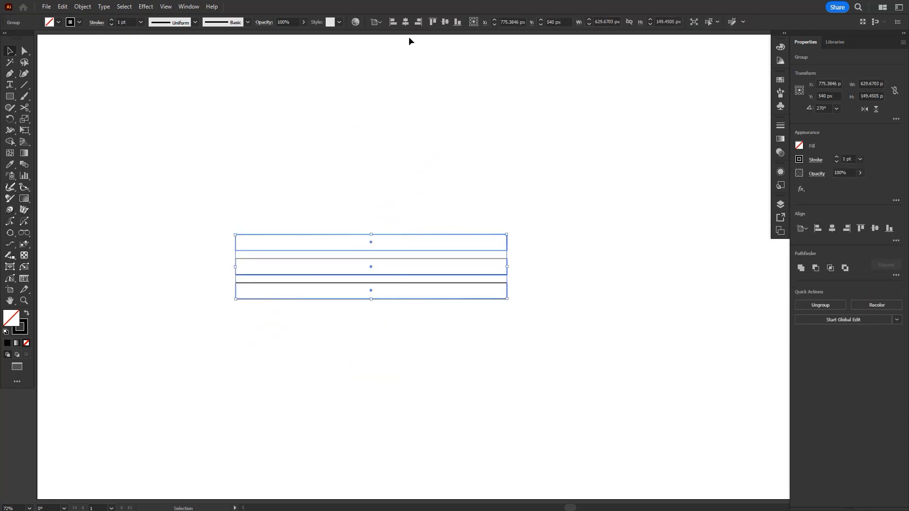
pyautogui.click(403, 24)
# - Create a copy of the bar group rotated 60° and stretch it lengthwise about its centre
pyautogui.rightClick(271, 125)
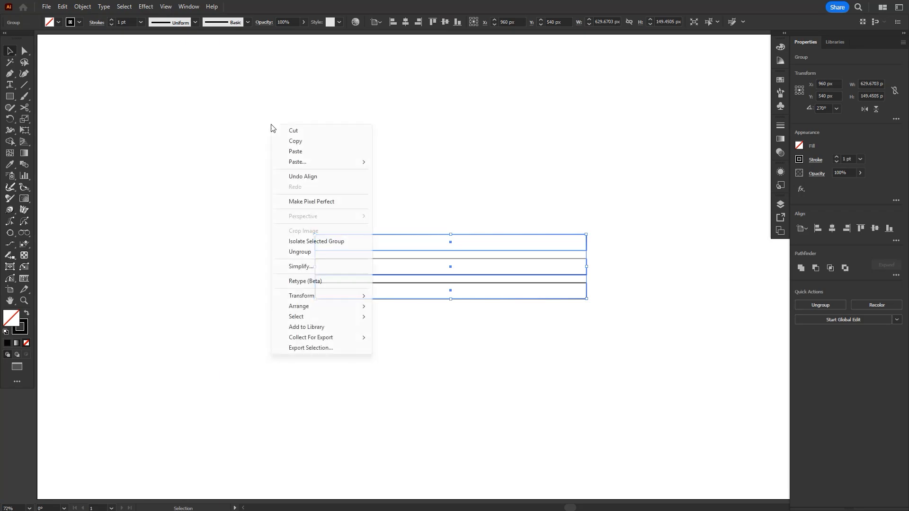
pyautogui.moveTo(314, 297)
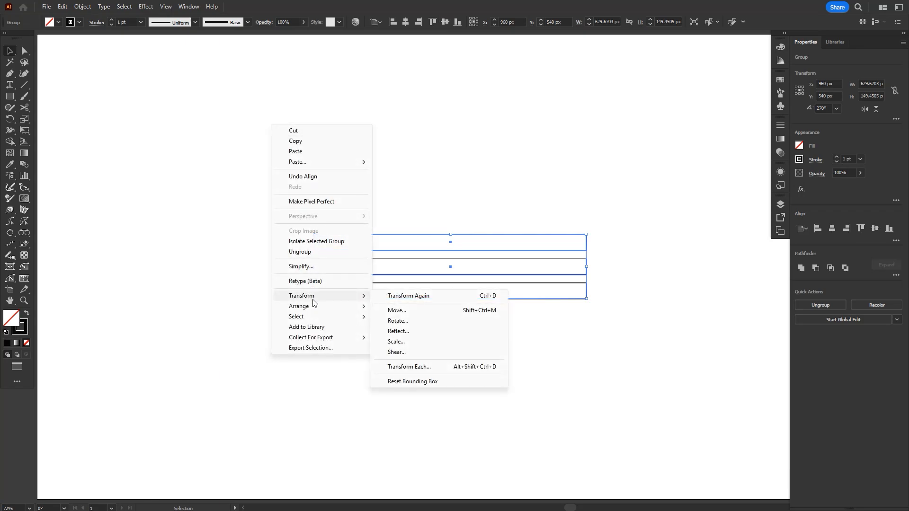
pyautogui.click(398, 321)
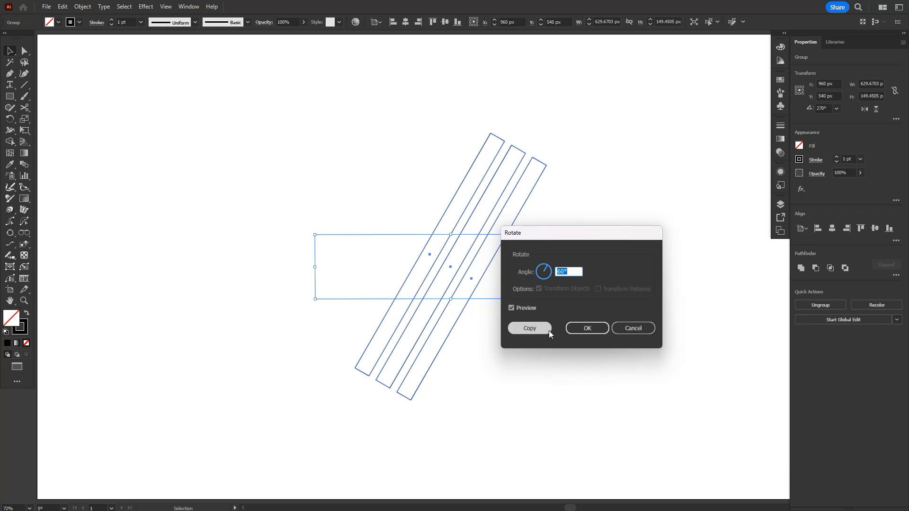
pyautogui.click(529, 328)
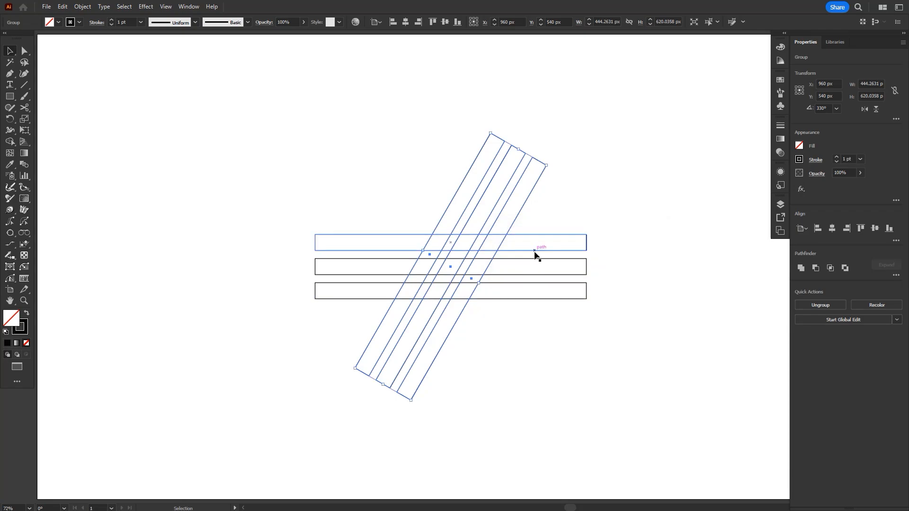
pyautogui.moveTo(521, 156); pyautogui.dragTo(530, 134)
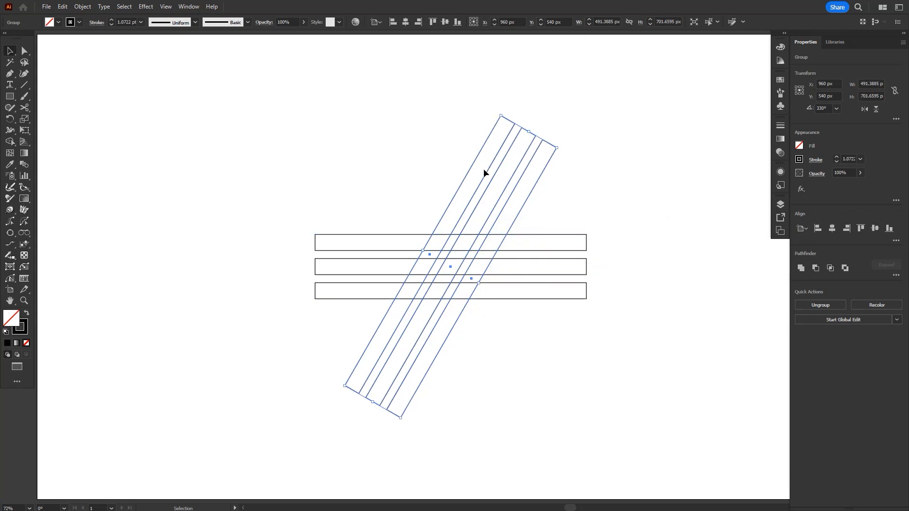
# - Make a copy of the slanted bar group reflected across the vertical axis
pyautogui.rightClick(310, 151)
pyautogui.moveTo(331, 319)
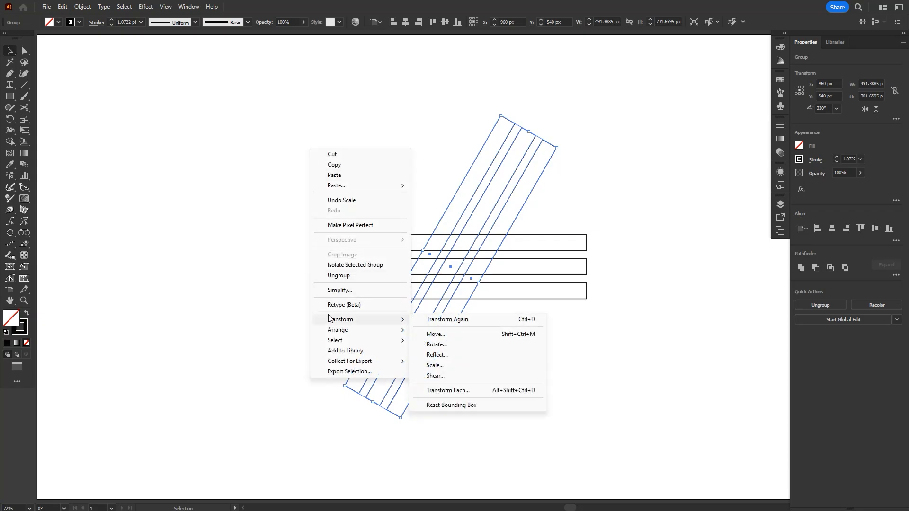
pyautogui.click(435, 355)
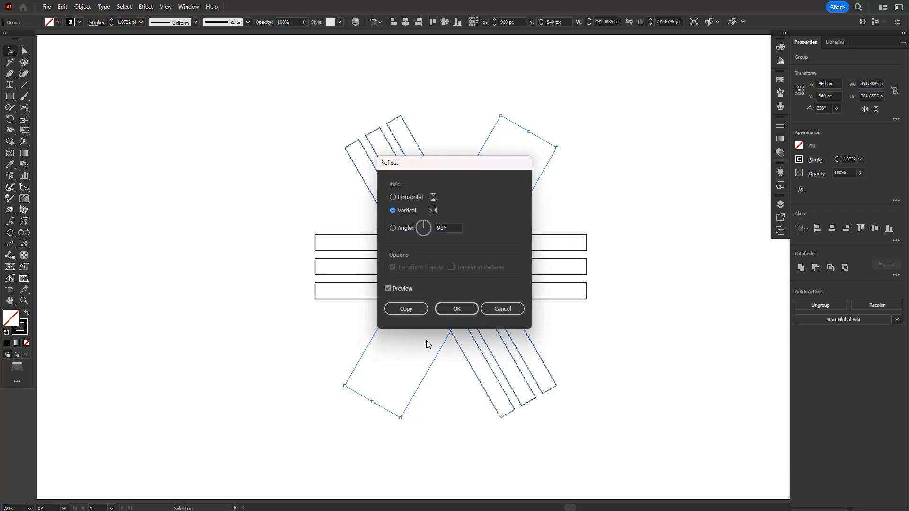
pyautogui.click(411, 311)
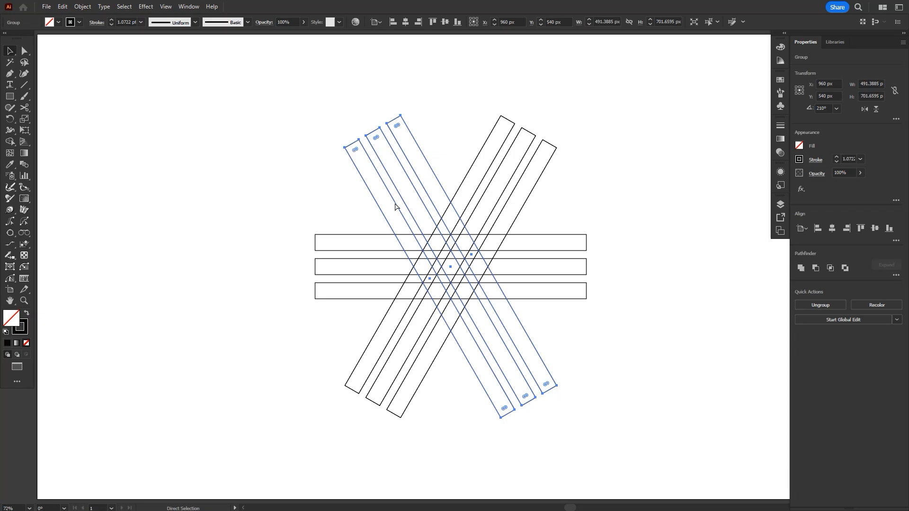
# - Shift the reflected copy right to form an A shape, and centre both slanted sets as one group horizontally on the artboard
pyautogui.moveTo(377, 207); pyautogui.dragTo(485, 196)
pyautogui.hotkey('ctrl', '1')
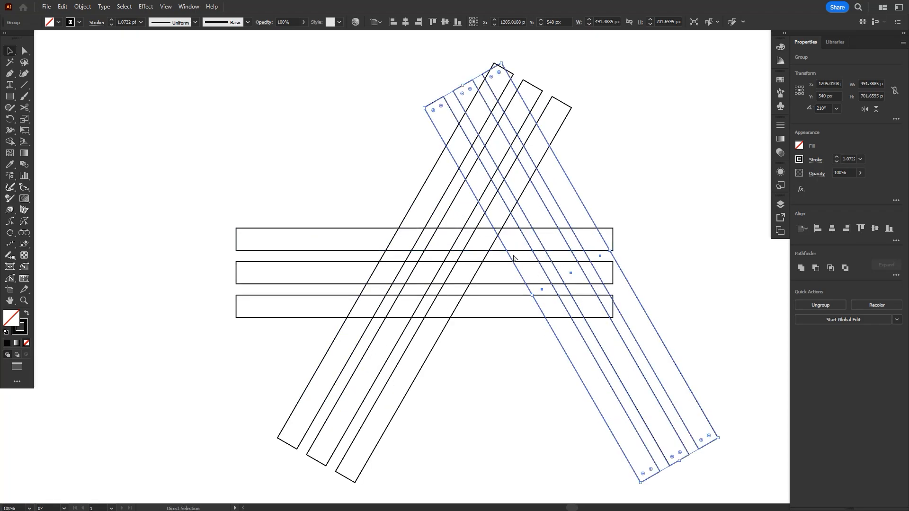
pyautogui.moveTo(508, 254); pyautogui.dragTo(491, 254)
pyautogui.hscroll(3, 516, 256)
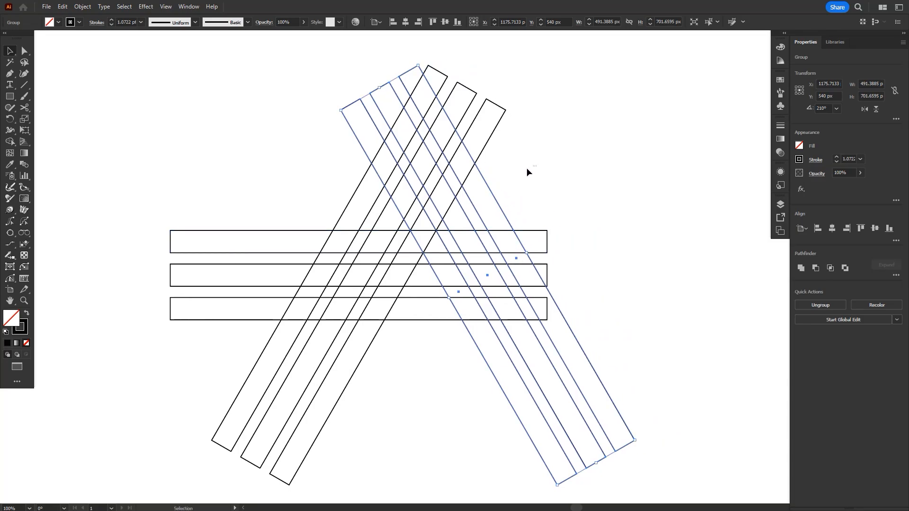
pyautogui.moveTo(527, 168); pyautogui.dragTo(337, 186)
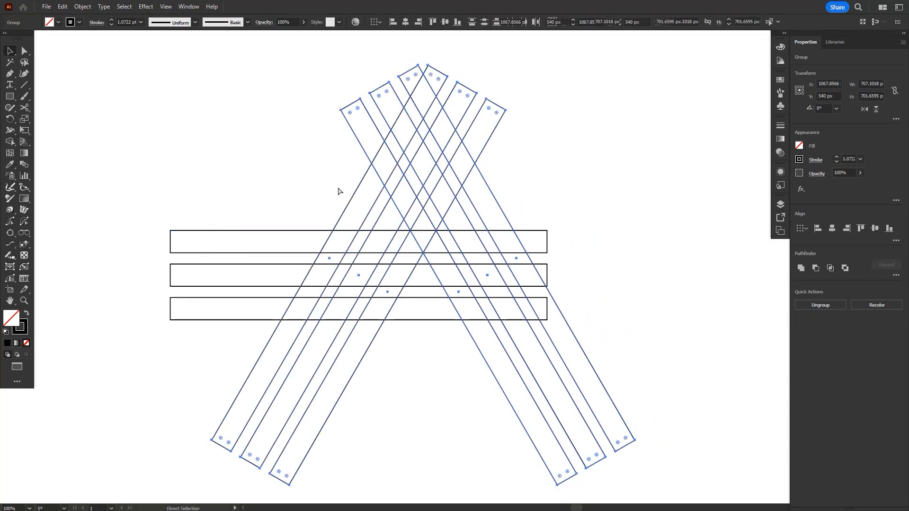
pyautogui.click(406, 22)
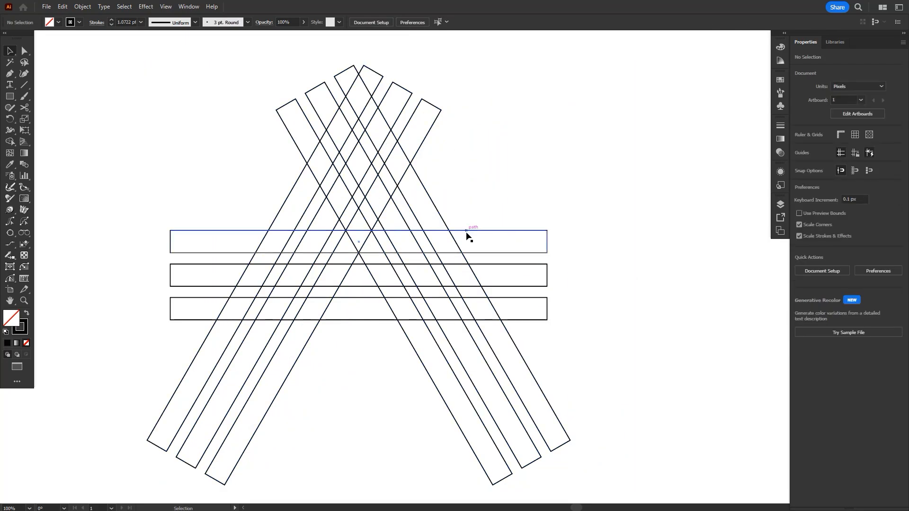
# - Move the horizontal bar group straight down by one bar thickness and repeat the move
pyautogui.click(372, 239)
pyautogui.moveTo(361, 235); pyautogui.dragTo(359, 257)
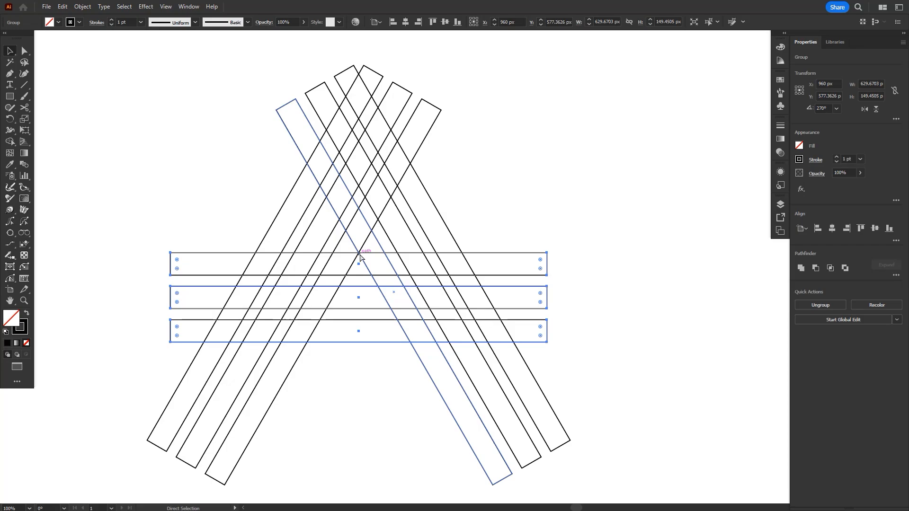
pyautogui.hotkey('ctrl', 'd')
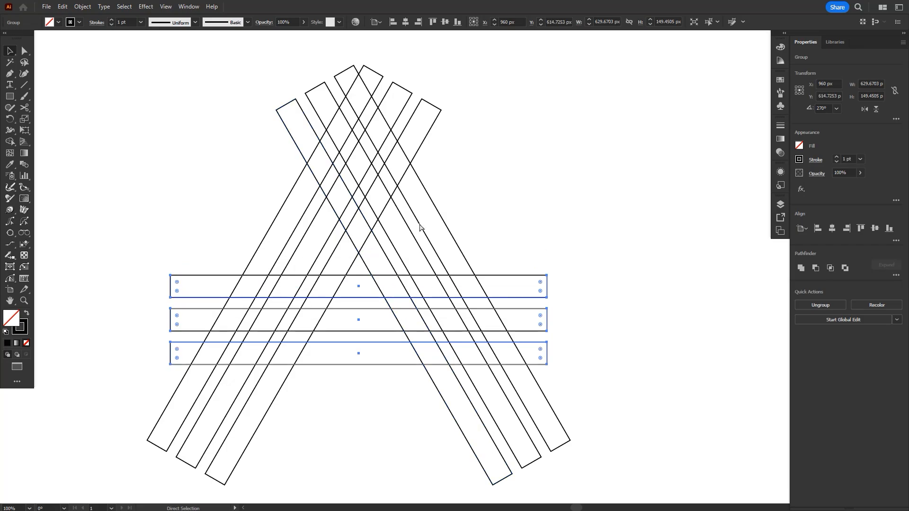
pyautogui.click(523, 202)
# - Ungroup the combined slanted bars so each set of three can be selected separately
pyautogui.hotkey('ctrl', '-')
pyautogui.click(466, 210)
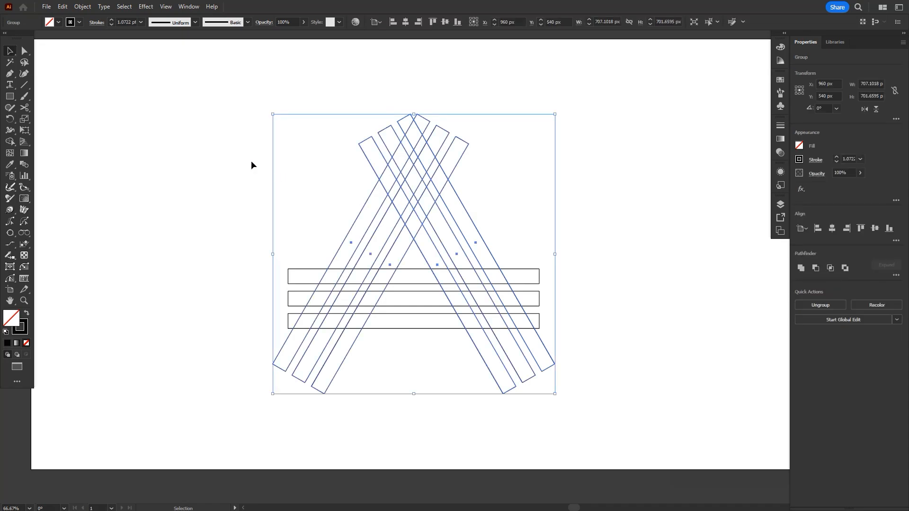
pyautogui.rightClick(223, 144)
pyautogui.click(250, 271)
pyautogui.click(493, 226)
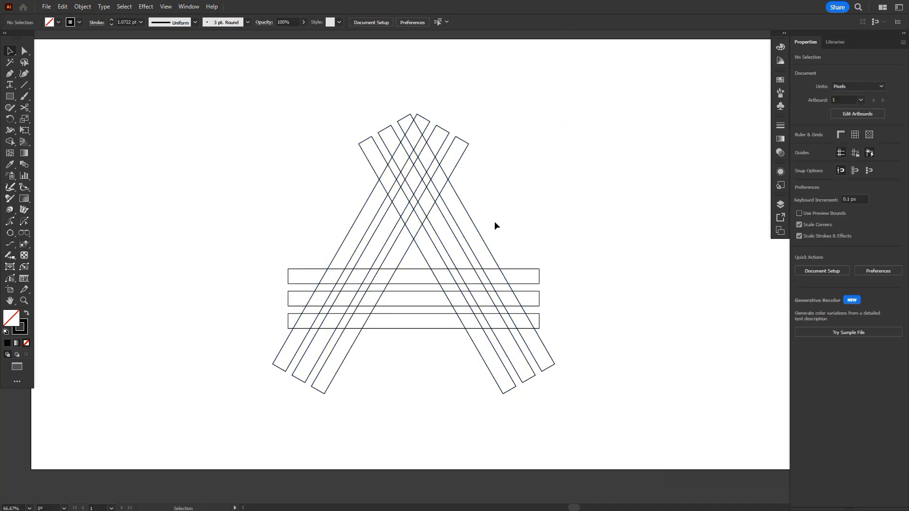
# - Make a copy of the A shape's right slanted bar group reflected across the vertical axis
pyautogui.click(466, 240)
pyautogui.rightClick(196, 164)
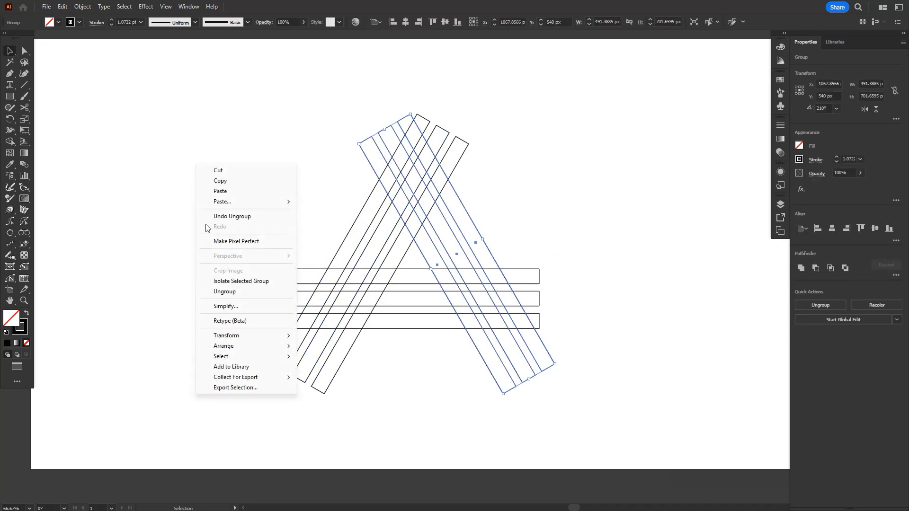
pyautogui.moveTo(222, 335)
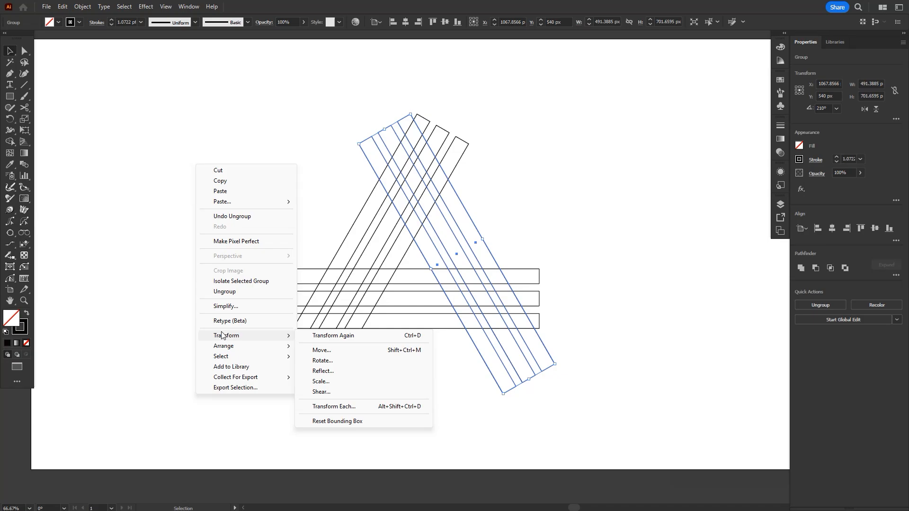
pyautogui.click(318, 371)
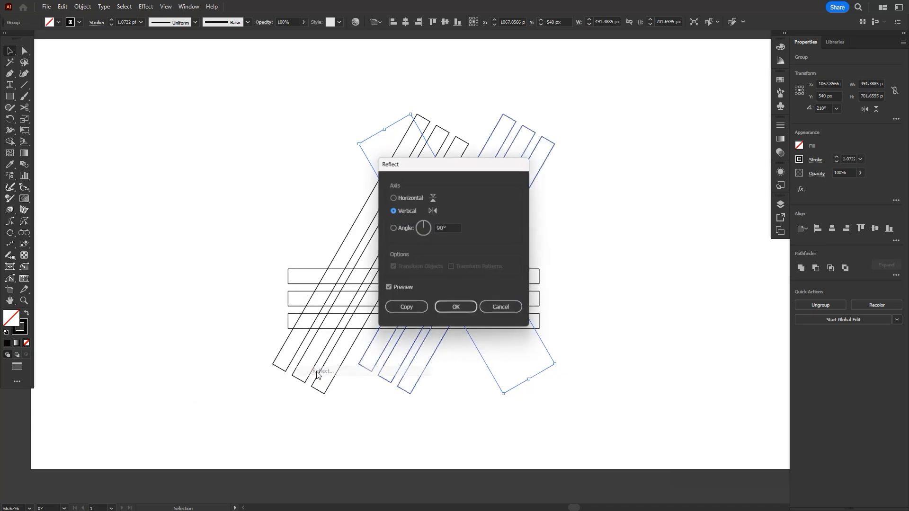
pyautogui.click(406, 309)
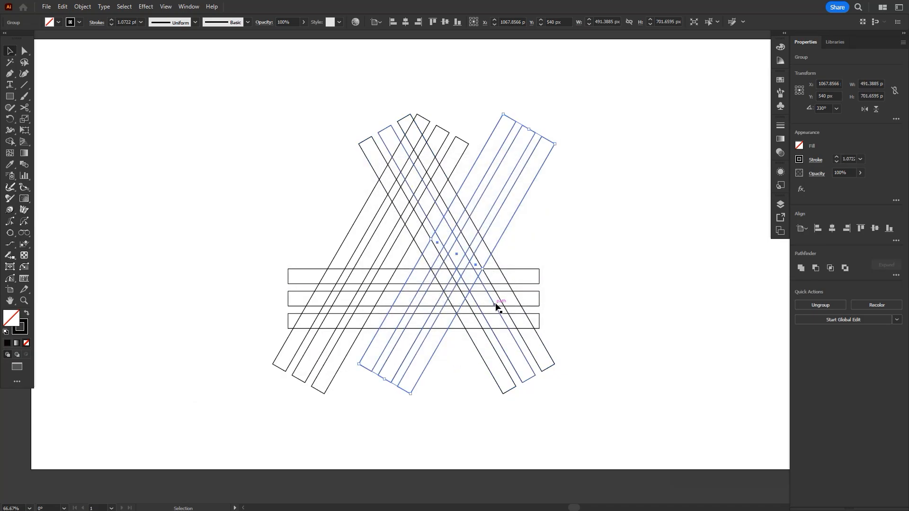
# - Move the new reflected group right until its outer edge meets the A's right edge at the top horizontal bar's lower edge
pyautogui.scroll(1, 502, 282)
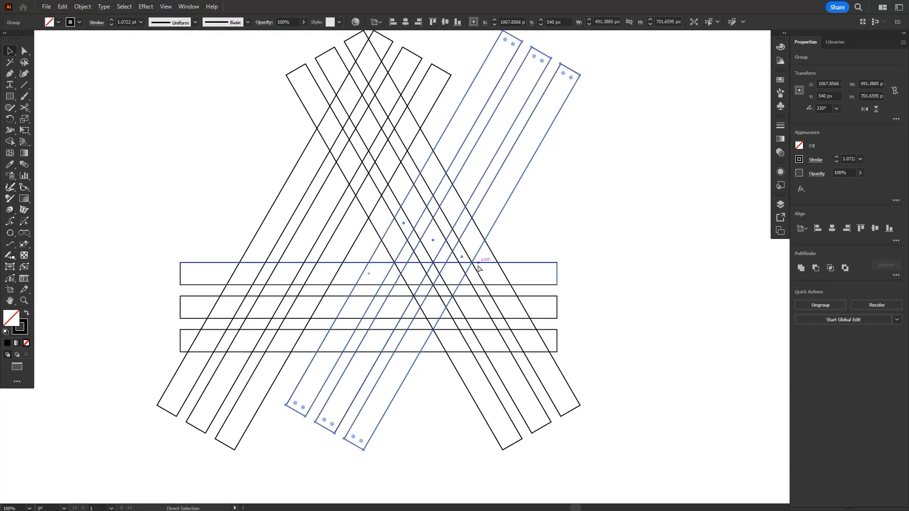
pyautogui.moveTo(449, 266); pyautogui.dragTo(506, 283)
pyautogui.scroll(1, 516, 290)
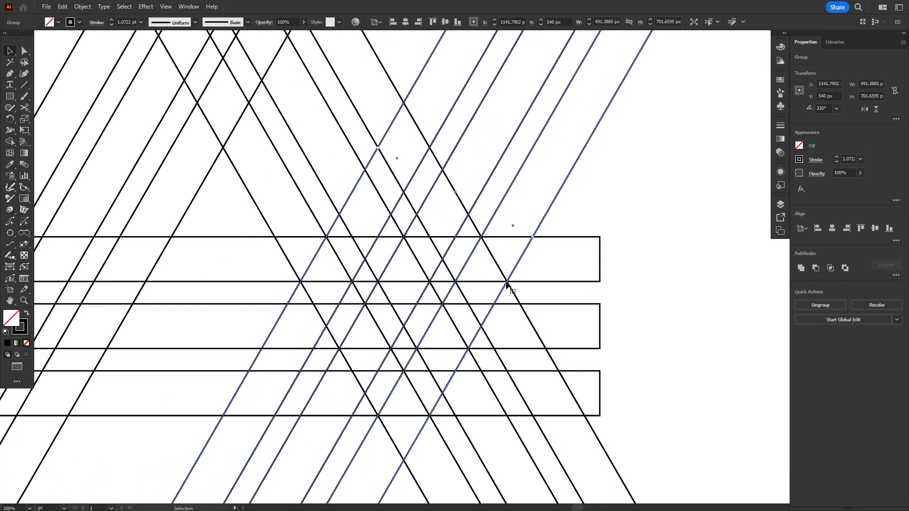
pyautogui.hotkey('ctrl', '0')
pyautogui.click(566, 274)
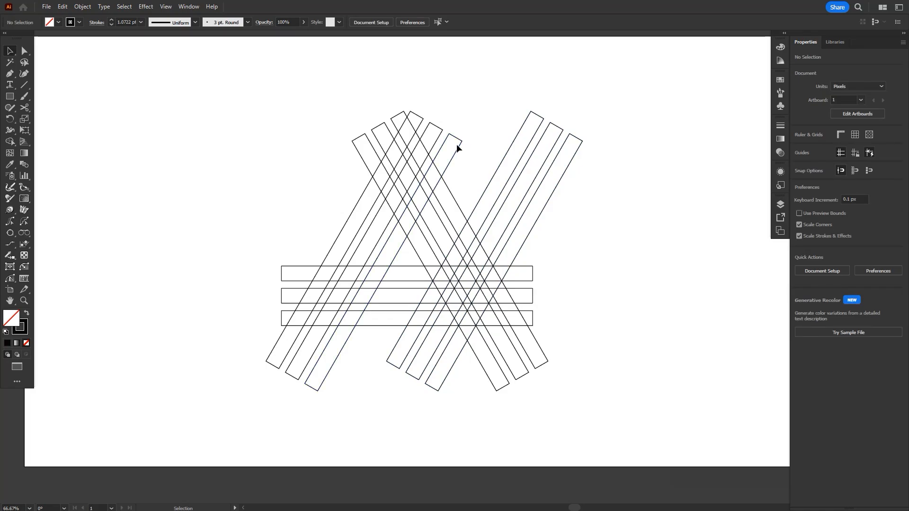
# - Inside the A's left slanted group, duplicate the rightmost bar directly against its right edge and exit the group
pyautogui.doubleClick(457, 146)
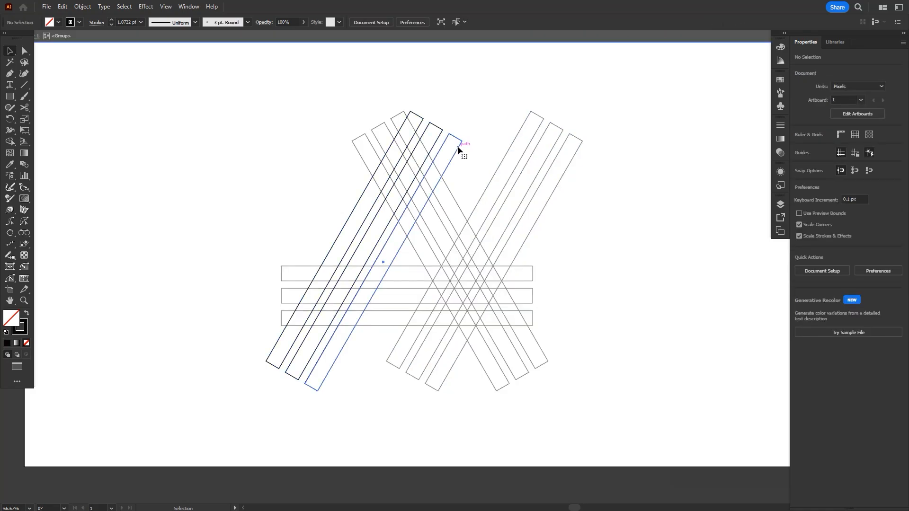
pyautogui.click(457, 145)
pyautogui.scroll(1, 447, 130)
pyautogui.moveTo(449, 137); pyautogui.dragTo(470, 149)
pyautogui.doubleClick(501, 134)
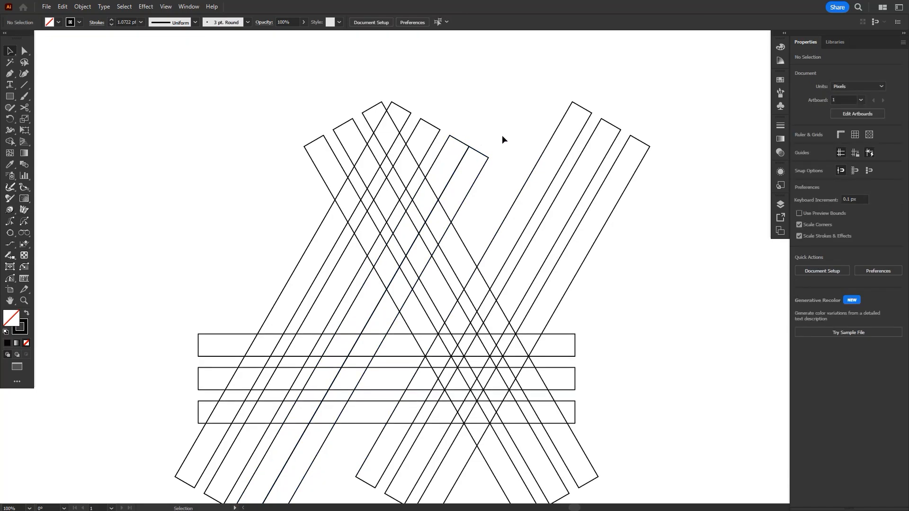
# - Inside the reflected right group, move all three bars right until the outer edge meets the A's right edge at the middle horizontal bar's top
pyautogui.moveTo(500, 176); pyautogui.dragTo(499, 147)
pyautogui.doubleClick(522, 330)
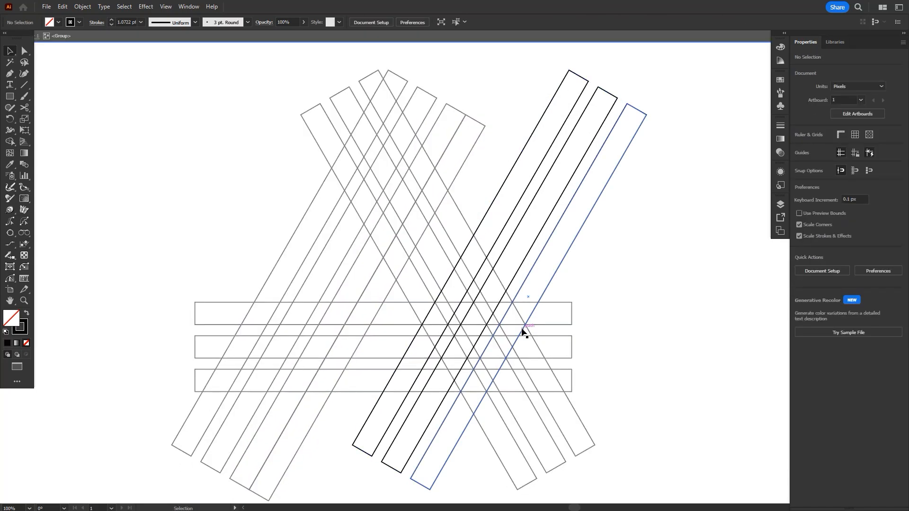
pyautogui.press('a')
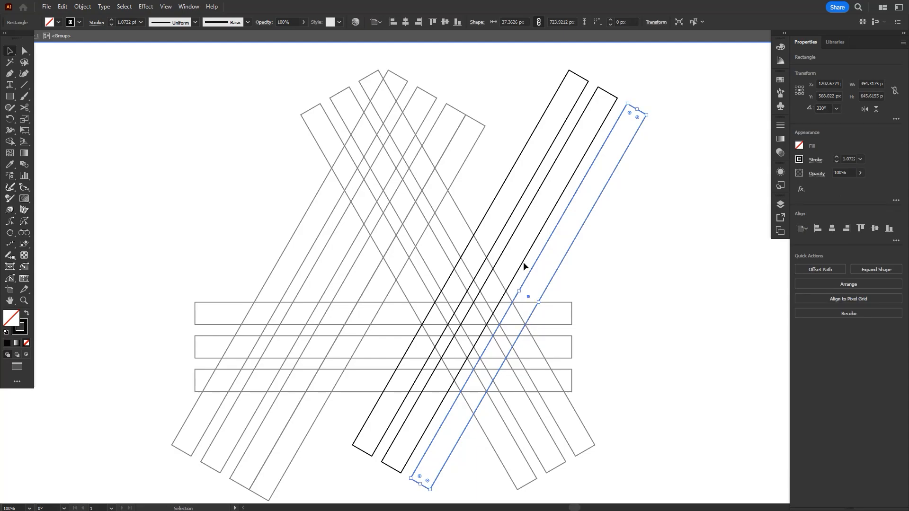
pyautogui.moveTo(490, 142); pyautogui.dragTo(633, 225)
pyautogui.scroll(1, 539, 330)
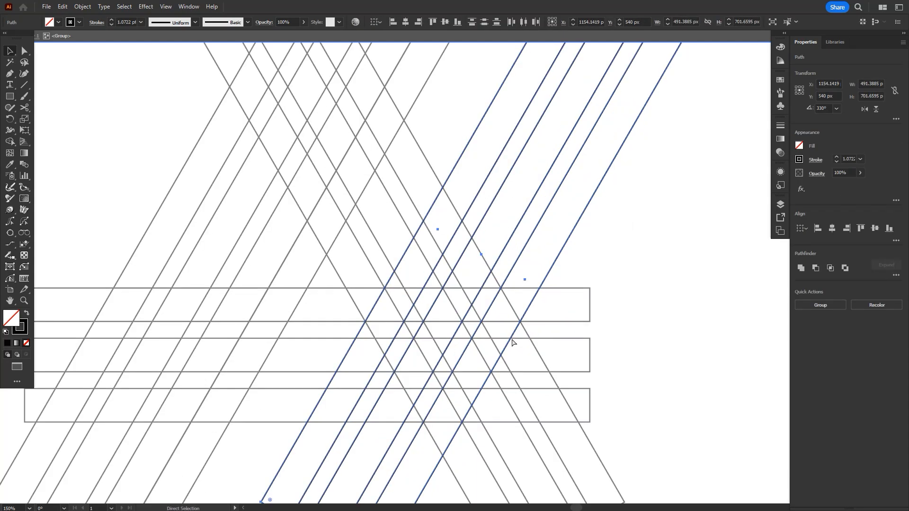
pyautogui.moveTo(512, 342); pyautogui.dragTo(532, 341)
pyautogui.scroll(-1, 531, 339)
pyautogui.press('v')
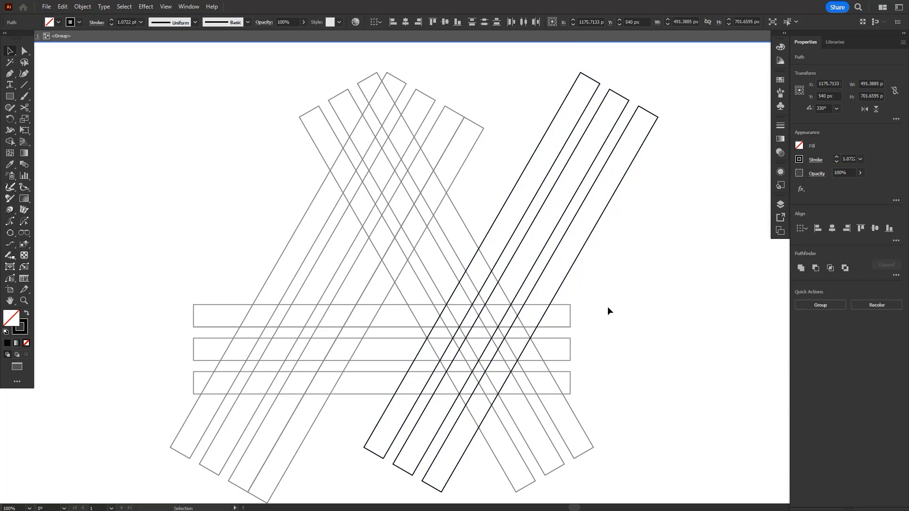
pyautogui.doubleClick(607, 311)
# - Select all the bars and use Shape Builder with a black fill and no stroke to merge regions into three nested angled stripes
pyautogui.moveTo(634, 260); pyautogui.dragTo(130, 443)
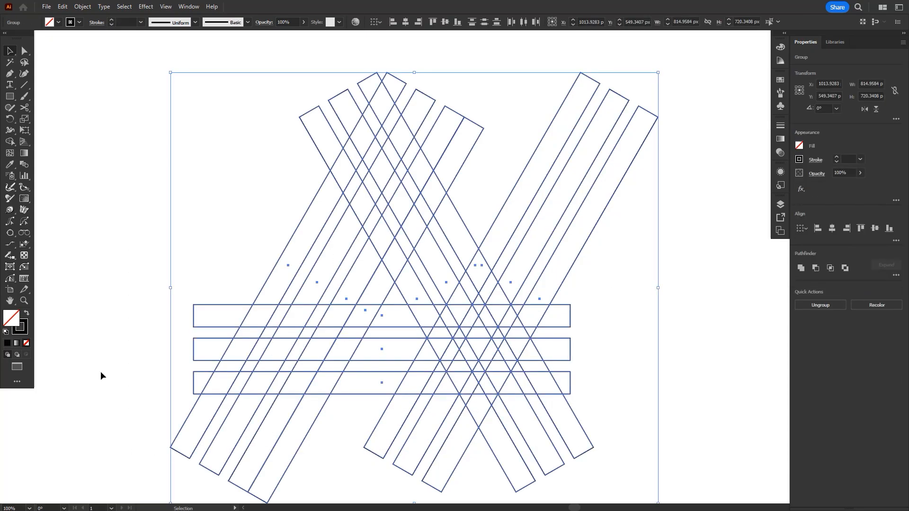
pyautogui.click(11, 142)
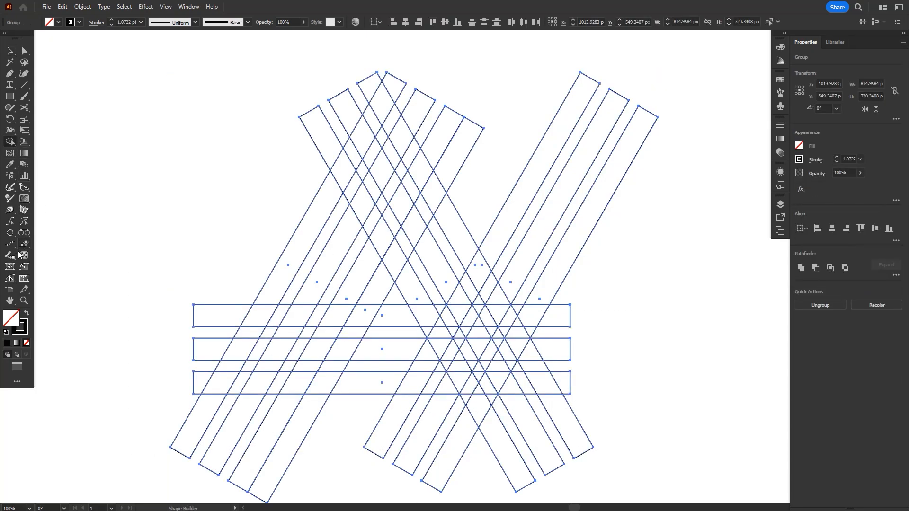
pyautogui.click(27, 313)
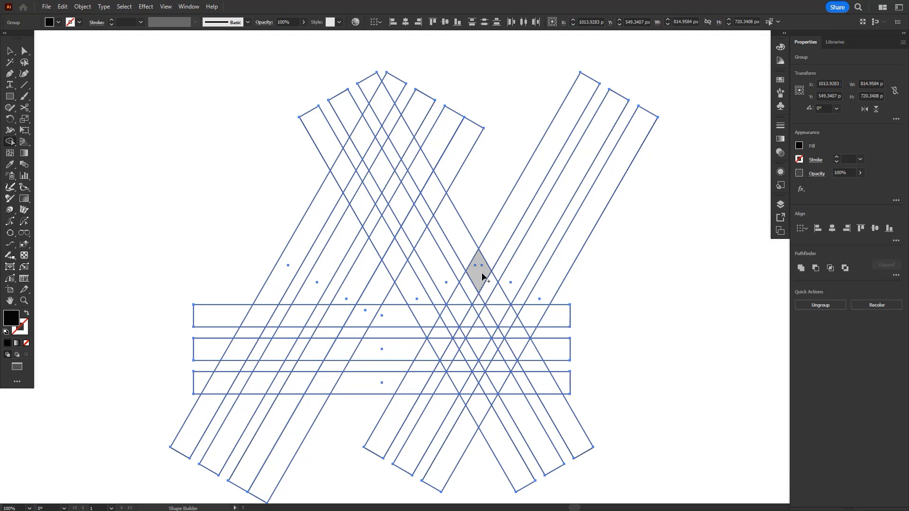
pyautogui.moveTo(479, 277)
pyautogui.mouseDown()
pyautogui.moveTo(451, 320)
pyautogui.moveTo(408, 322)
pyautogui.mouseUp()
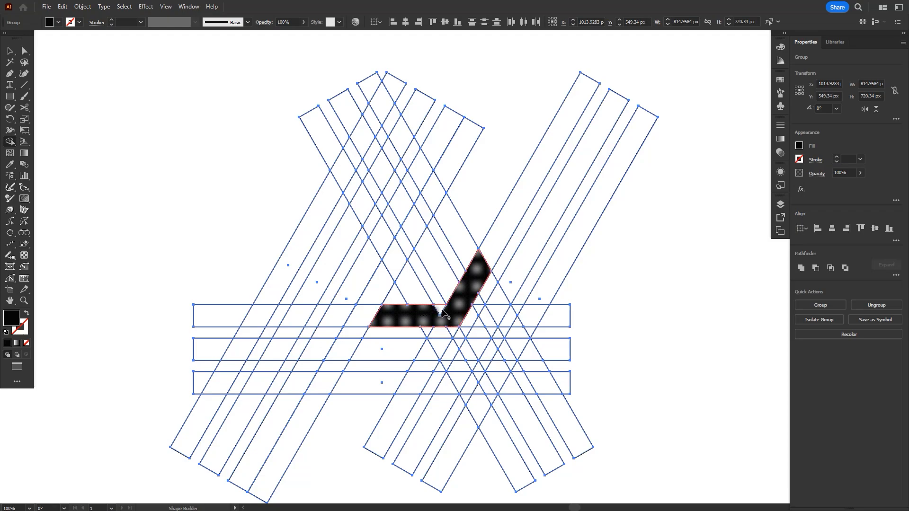
pyautogui.moveTo(497, 301)
pyautogui.mouseDown()
pyautogui.moveTo(469, 349)
pyautogui.moveTo(491, 328)
pyautogui.moveTo(468, 347)
pyautogui.moveTo(402, 351)
pyautogui.moveTo(461, 343)
pyautogui.moveTo(502, 362)
pyautogui.moveTo(485, 384)
pyautogui.moveTo(391, 385)
pyautogui.mouseUp()
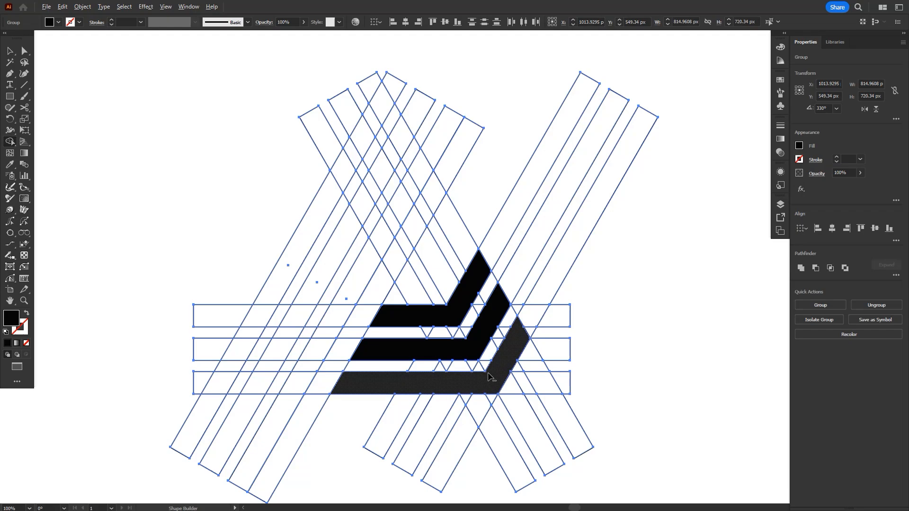
# - Inspect the three merged black stripes up close for unmerged regions or gaps
pyautogui.scroll(3, 490, 378)
pyautogui.moveTo(364, 356); pyautogui.dragTo(415, 330)
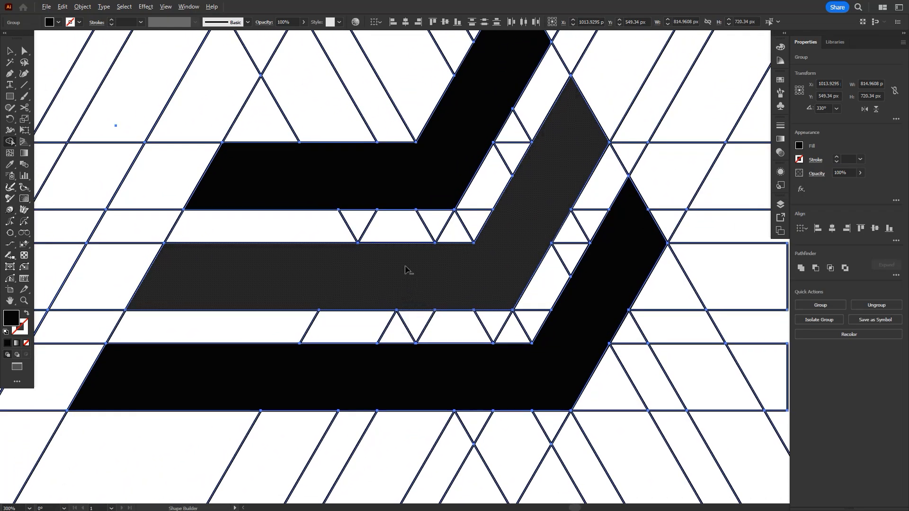
pyautogui.scroll(1, 407, 271)
pyautogui.moveTo(513, 262); pyautogui.dragTo(518, 363)
pyautogui.scroll(1, 317, 246)
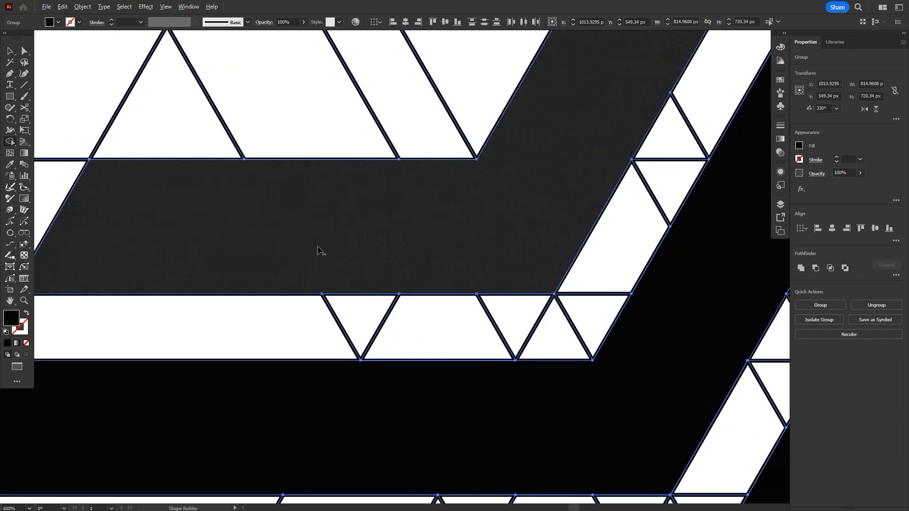
pyautogui.scroll(-3, 321, 251)
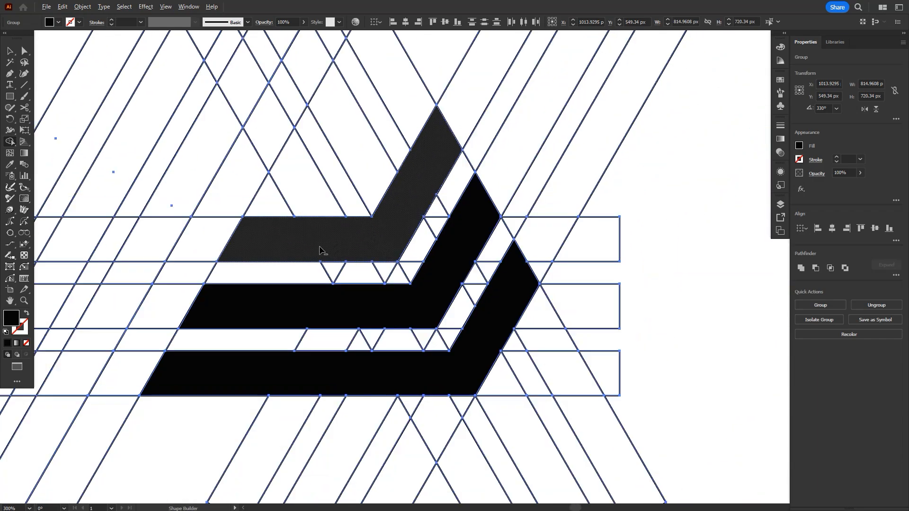
pyautogui.scroll(-1, 320, 251)
pyautogui.hscroll(-1, 327, 255)
pyautogui.hotkey('ctrl', '0')
# - Select the three black stripes by their fill with the Magic Wand and cut them
pyautogui.hotkey('ctrl', 'shift', 'a')
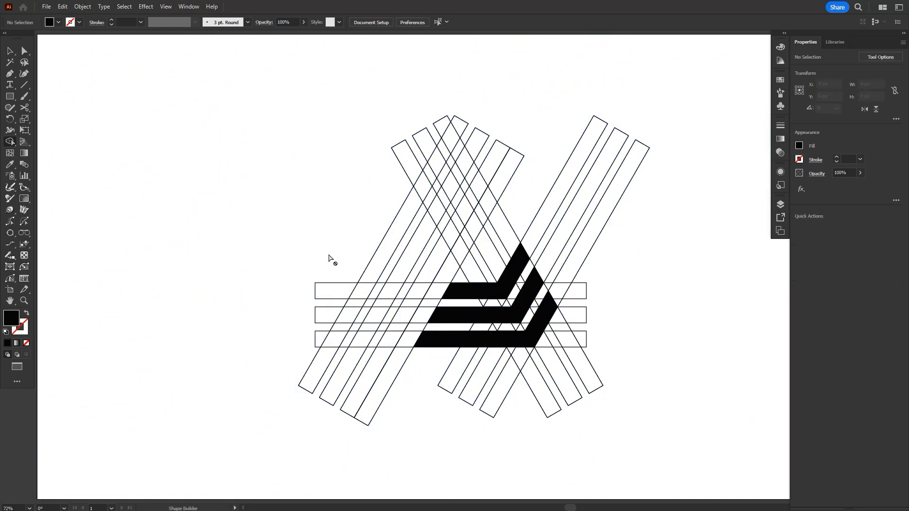
pyautogui.press('y')
pyautogui.click(469, 290)
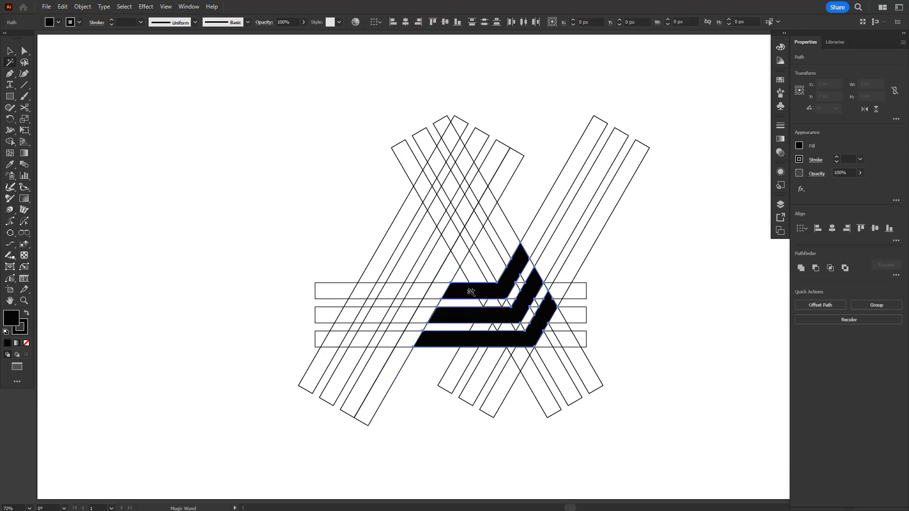
pyautogui.click(63, 7)
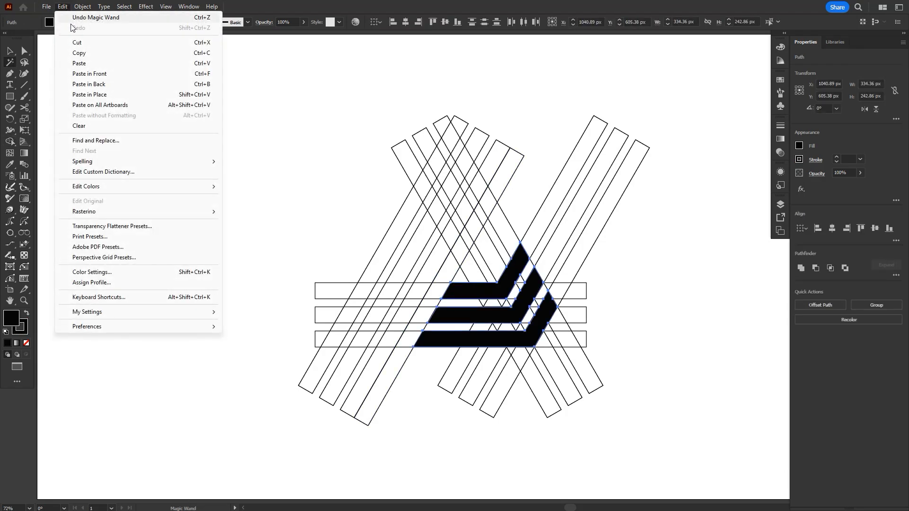
pyautogui.click(76, 42)
# - Delete all the remaining construction outlines and paste the cut stripes back in front at their original position
pyautogui.hotkey('ctrl', 'a')
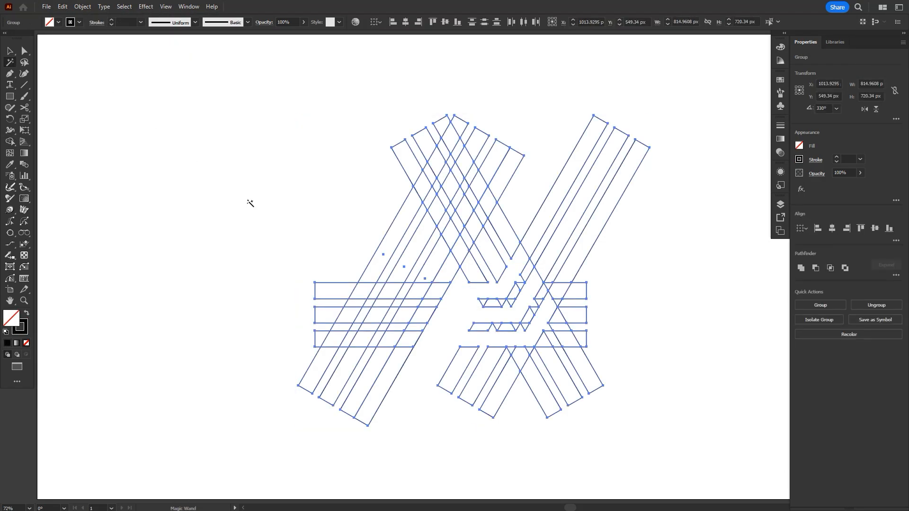
pyautogui.press('Delete')
pyautogui.press('v')
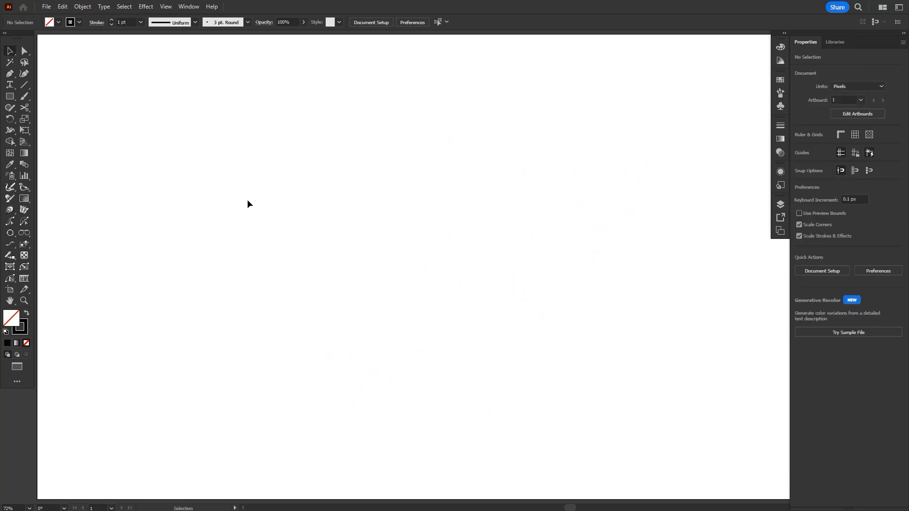
pyautogui.click(66, 7)
pyautogui.click(86, 73)
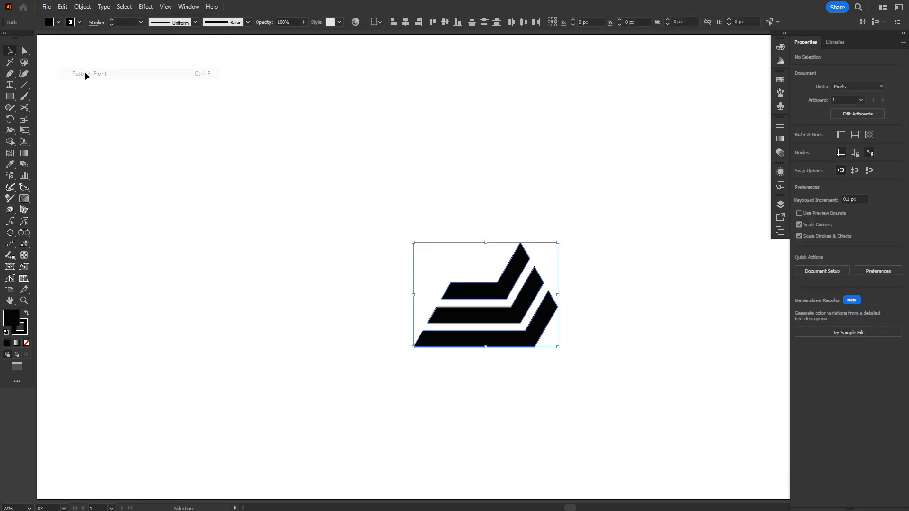
# - Remove the stroke from the three black stripes and group them
pyautogui.click(79, 22)
pyautogui.click(8, 39)
pyautogui.click(399, 231)
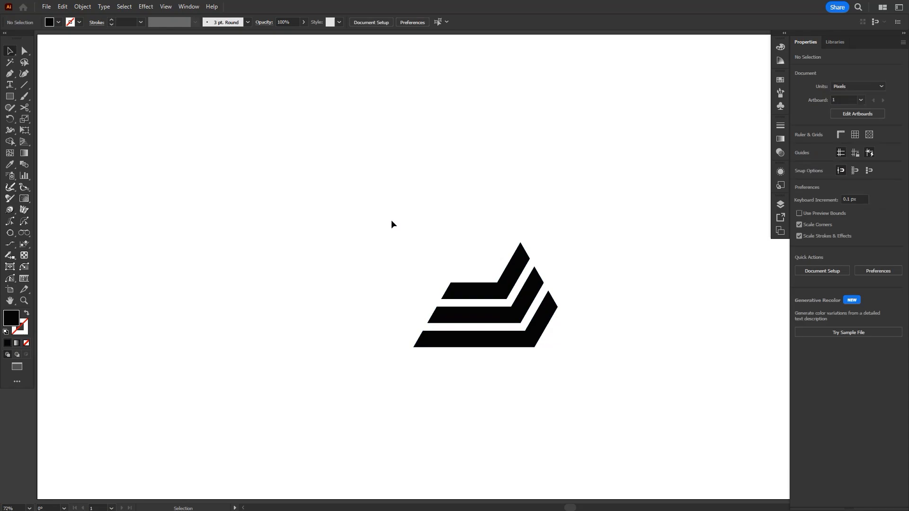
pyautogui.moveTo(378, 205); pyautogui.dragTo(597, 381)
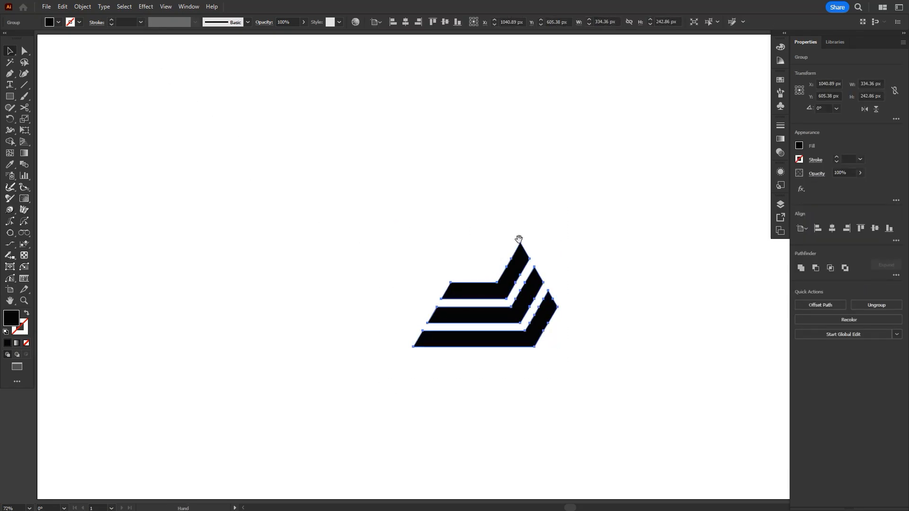
# - Apply a Transform effect to the stripe group with 2 copies and a 120° rotation angle
pyautogui.moveTo(519, 239); pyautogui.dragTo(300, 236)
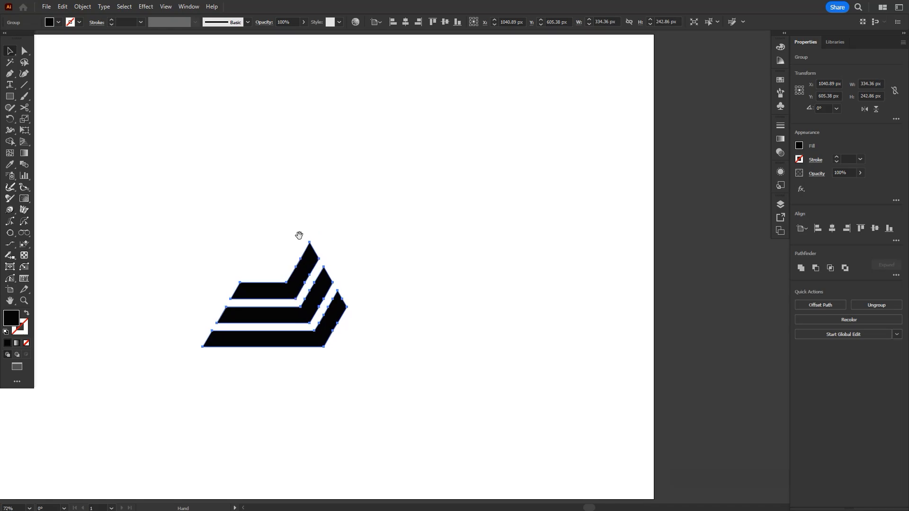
pyautogui.click(145, 6)
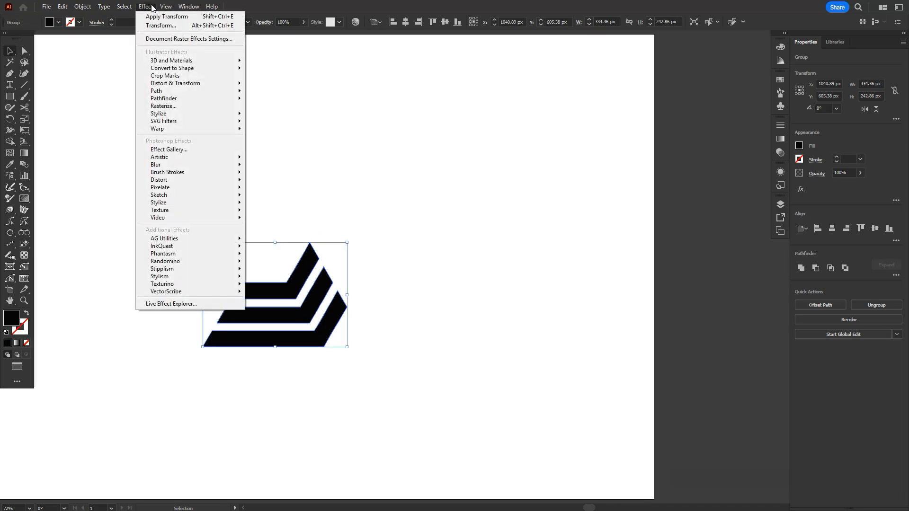
pyautogui.moveTo(159, 87)
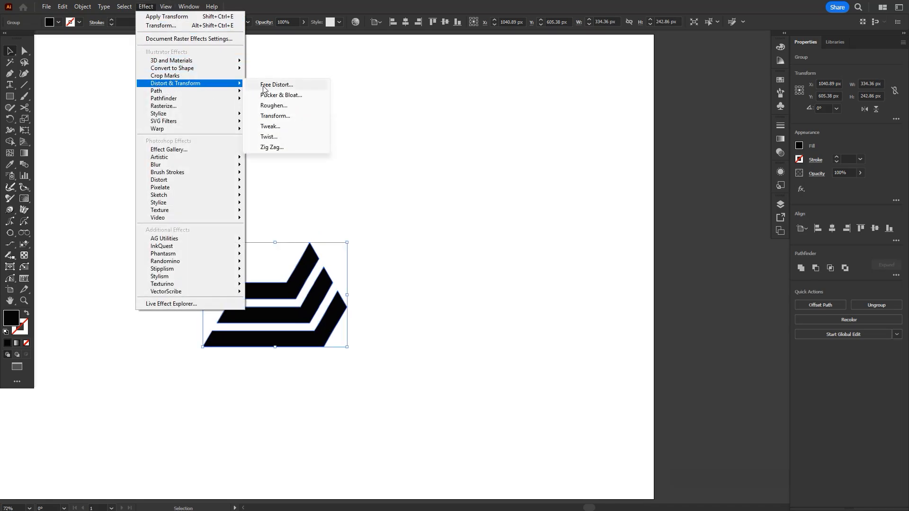
pyautogui.click(272, 116)
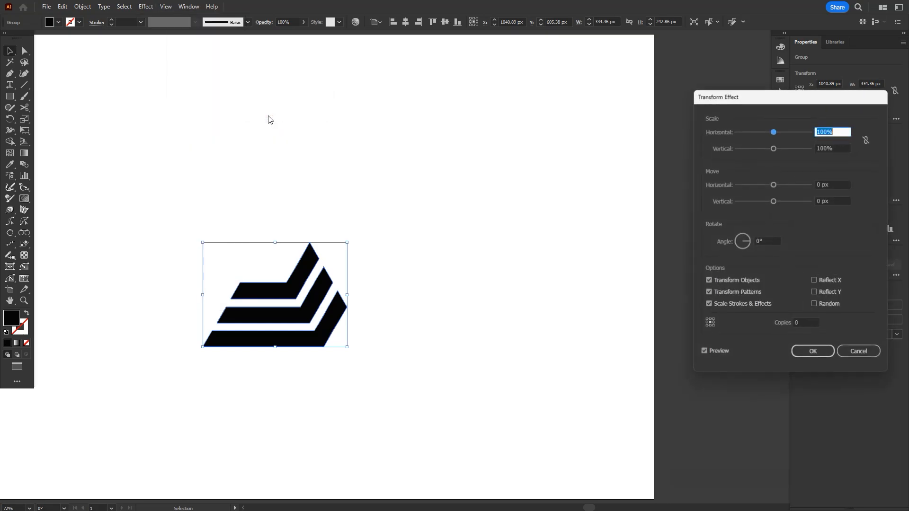
pyautogui.moveTo(723, 102); pyautogui.dragTo(482, 102)
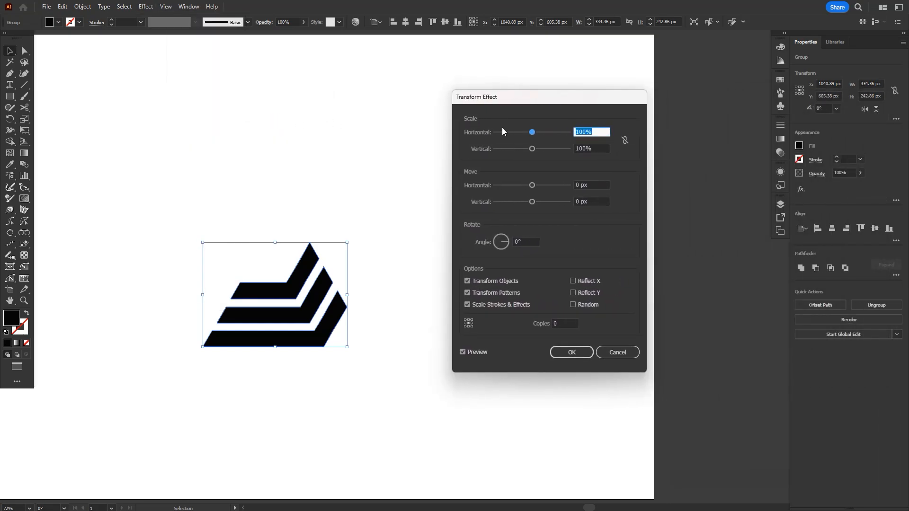
pyautogui.click(558, 324)
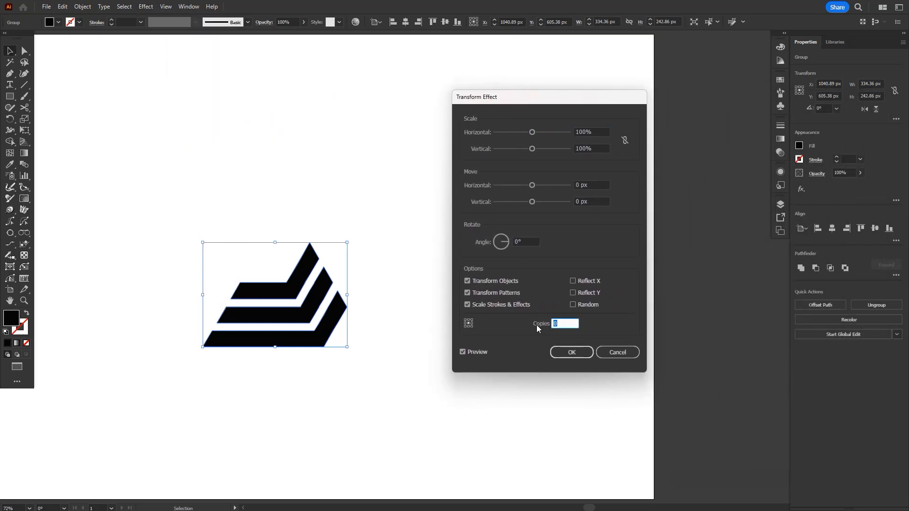
pyautogui.click(533, 243)
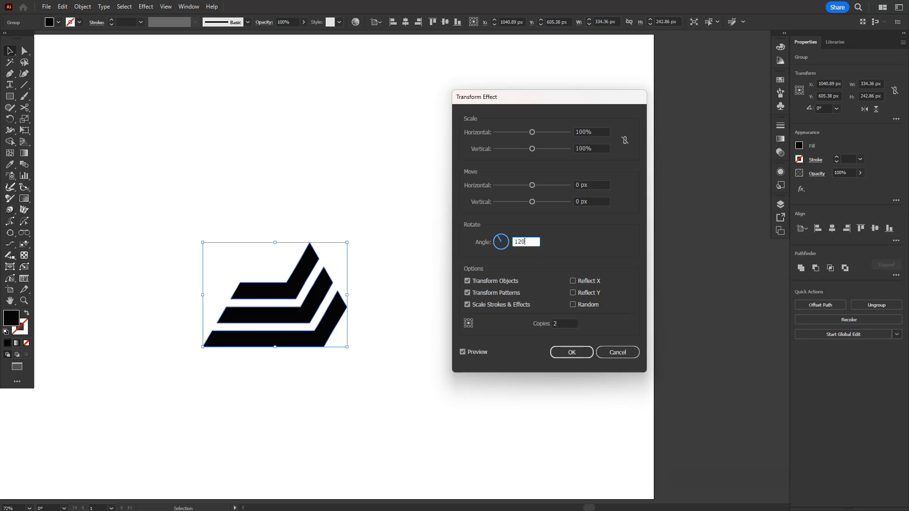
# - Try a vertical move of -280 px for the copies in the Transform effect
pyautogui.click(583, 201)
pyautogui.hotkey('shift', 'Down')
pyautogui.hotkey('shift', 'Down')
pyautogui.hotkey('shift', 'Down')
pyautogui.hotkey('shift', 'Down')
pyautogui.hotkey('shift', 'Down')
pyautogui.hotkey('shift', 'Down')
pyautogui.hotkey('shift', 'Down')
pyautogui.hotkey('shift', 'Down')
pyautogui.hotkey('shift', 'Down')
pyautogui.hotkey('shift', 'Down')
pyautogui.hotkey('shift', 'Down')
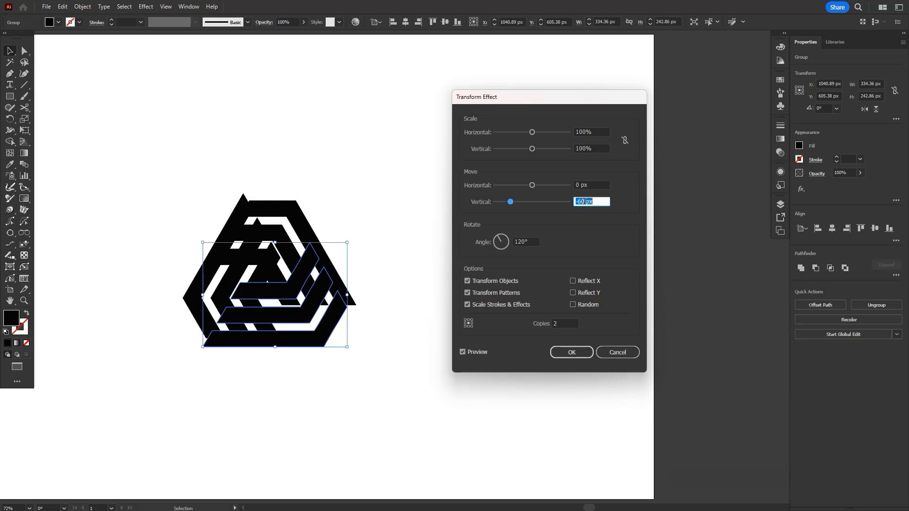
pyautogui.hotkey('shift', 'Down')
pyautogui.hotkey('shift', 'Down')
pyautogui.hotkey('shift', 'Down')
pyautogui.hotkey('shift', 'Down')
pyautogui.hotkey('shift', 'Down')
pyautogui.hotkey('shift', 'Down')
pyautogui.hotkey('shift', 'Down')
pyautogui.hotkey('shift', 'Down')
pyautogui.hotkey('shift', 'Down')
pyautogui.hotkey('shift', 'Down')
pyautogui.hotkey('shift', 'Down')
pyautogui.hotkey('shift', 'Down')
pyautogui.hotkey('shift', 'Down')
pyautogui.hotkey('shift', 'Down')
pyautogui.hotkey('shift', 'Down')
pyautogui.hotkey('shift', 'Down')
pyautogui.hotkey('shift', 'Down')
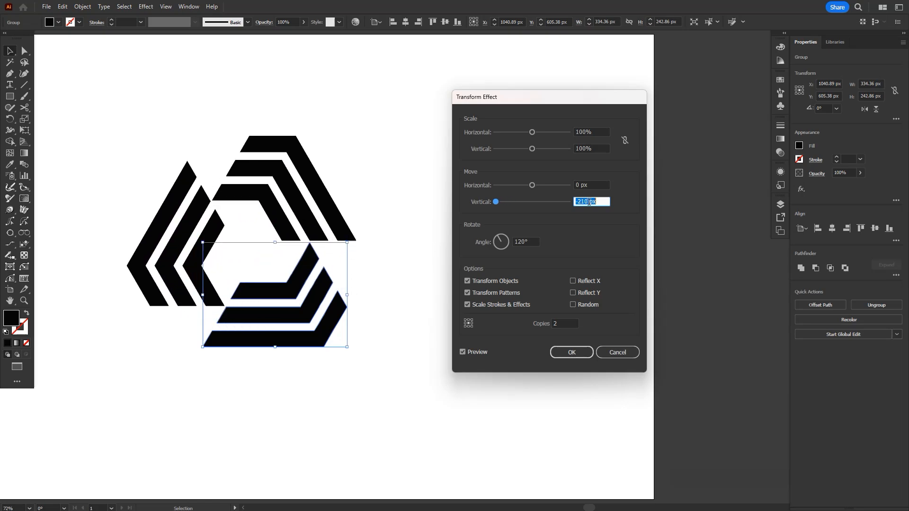
# - Try a horizontal move of 140 px for the copies in the Transform effect
pyautogui.click(590, 186)
pyautogui.hotkey('shift', 'Up')
pyautogui.hotkey('shift', 'Up')
pyautogui.hotkey('shift', 'Up')
pyautogui.hotkey('shift', 'Up')
pyautogui.hotkey('shift', 'Up')
pyautogui.hotkey('shift', 'Up')
pyautogui.hotkey('shift', 'Up')
pyautogui.hotkey('shift', 'Up')
pyautogui.hotkey('shift', 'Up')
pyautogui.hotkey('shift', 'Up')
pyautogui.hotkey('shift', 'Up')
pyautogui.hotkey('shift', 'Up')
pyautogui.hotkey('shift', 'Up')
pyautogui.hotkey('shift', 'Up')
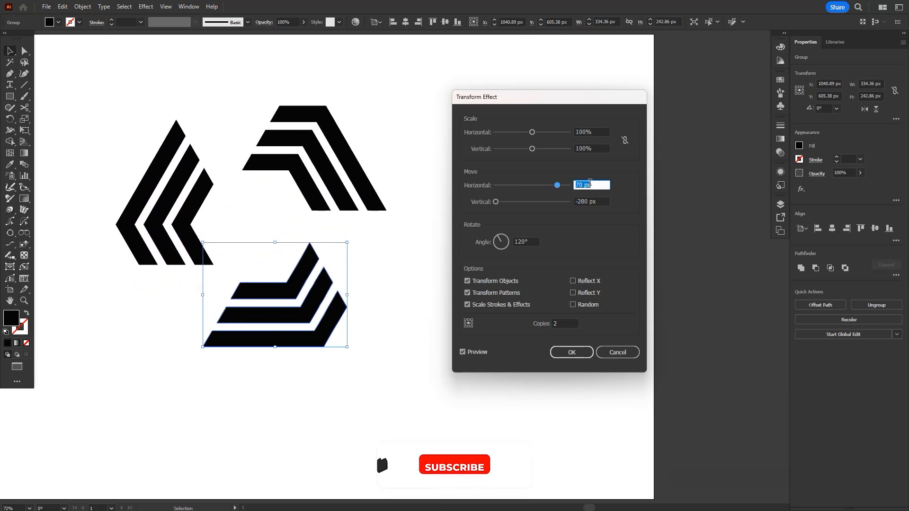
# - Try a vertical move of -110 px to bring the copies closer to the original stripes
pyautogui.click(593, 201)
pyautogui.hotkey('shift', 'Up')
pyautogui.hotkey('shift', 'Up')
pyautogui.hotkey('shift', 'Up')
pyautogui.hotkey('shift', 'Up')
pyautogui.hotkey('shift', 'Up')
pyautogui.hotkey('shift', 'Up')
pyautogui.hotkey('shift', 'Up')
pyautogui.hotkey('shift', 'Up')
pyautogui.hotkey('shift', 'Up')
pyautogui.hotkey('shift', 'Up')
pyautogui.hotkey('shift', 'Up')
pyautogui.hotkey('shift', 'Up')
pyautogui.hotkey('shift', 'Up')
pyautogui.hotkey('shift', 'Up')
pyautogui.hotkey('shift', 'Up')
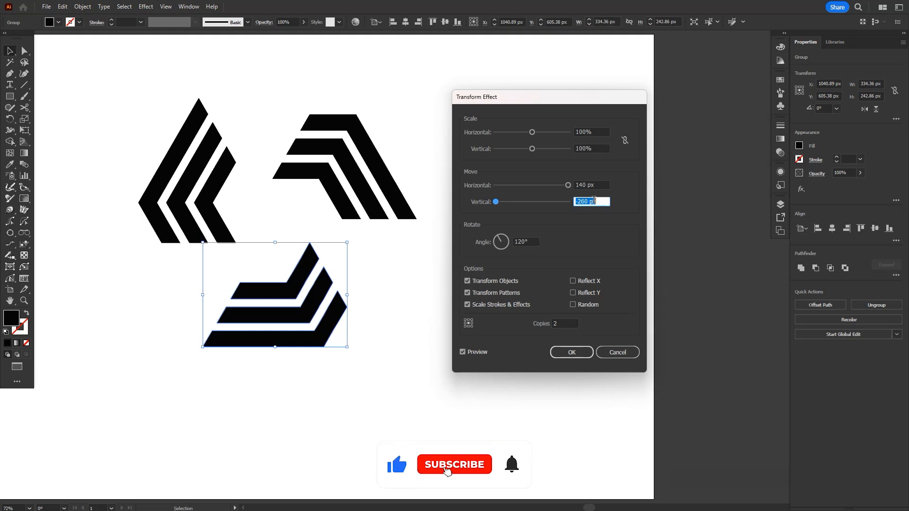
pyautogui.hotkey('shift', 'Up')
pyautogui.hotkey('shift', 'Up')
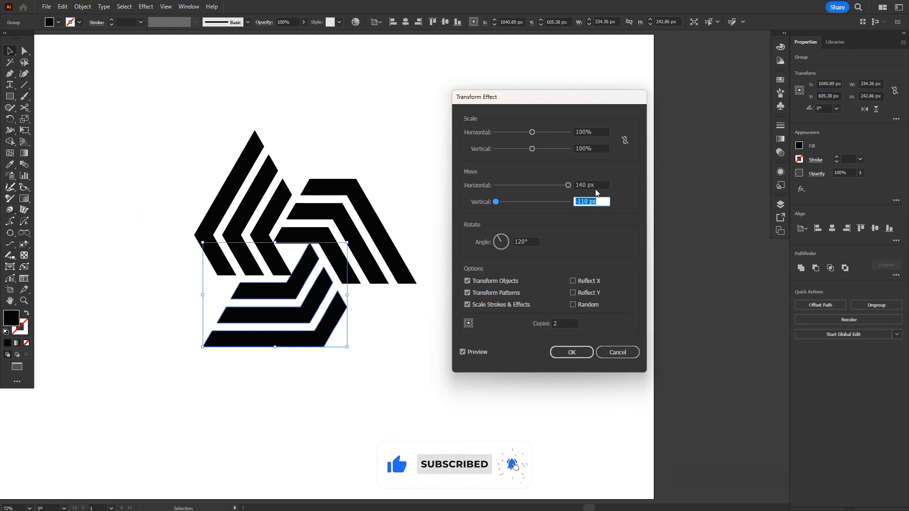
# - Set the Transform effect's horizontal move to 121 px
pyautogui.click(594, 185)
pyautogui.press('Down')
pyautogui.press('Down')
pyautogui.press('Down')
pyautogui.press('Down')
pyautogui.press('Down')
pyautogui.press('Down')
pyautogui.press('Down')
pyautogui.press('Down')
pyautogui.press('Down')
pyautogui.press('Down')
pyautogui.press('Down')
pyautogui.press('Down')
pyautogui.press('Down')
pyautogui.press('Down')
pyautogui.press('Down')
pyautogui.press('Down')
pyautogui.press('Down')
pyautogui.press('Down')
pyautogui.press('Down')
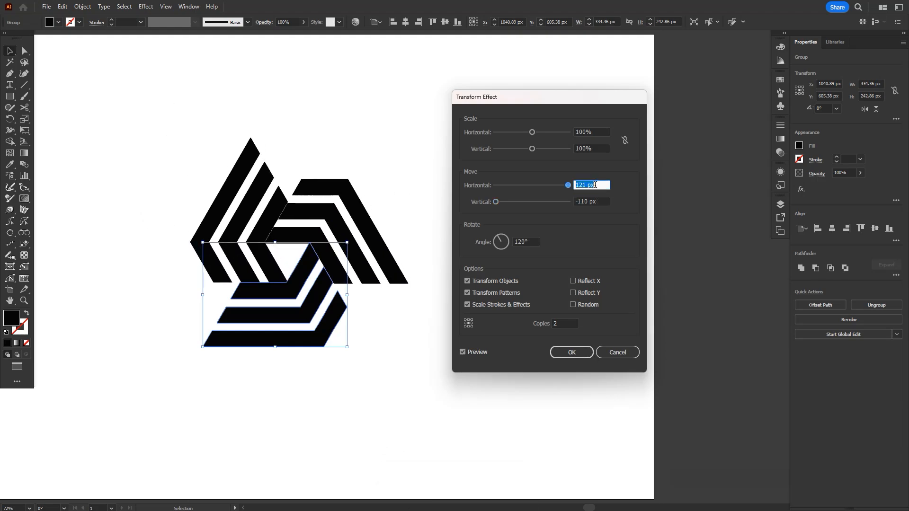
# - Set the Transform effect's vertical move to -130 px
pyautogui.click(589, 200)
pyautogui.press('Down')
pyautogui.press('Down')
pyautogui.press('Down')
pyautogui.press('Down')
pyautogui.press('Down')
pyautogui.press('Down')
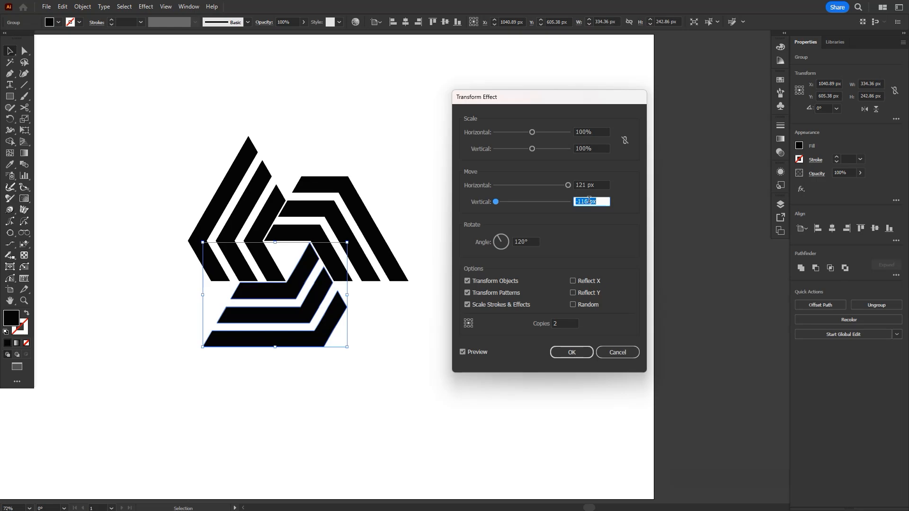
pyautogui.press('Down')
pyautogui.press('Down')
pyautogui.press('Down')
pyautogui.press('Down')
pyautogui.press('Down')
pyautogui.press('Down')
pyautogui.press('Down')
pyautogui.press('Down')
pyautogui.press('Down')
pyautogui.press('Down')
pyautogui.press('Down')
pyautogui.press('Down')
pyautogui.press('Down')
pyautogui.press('Down')
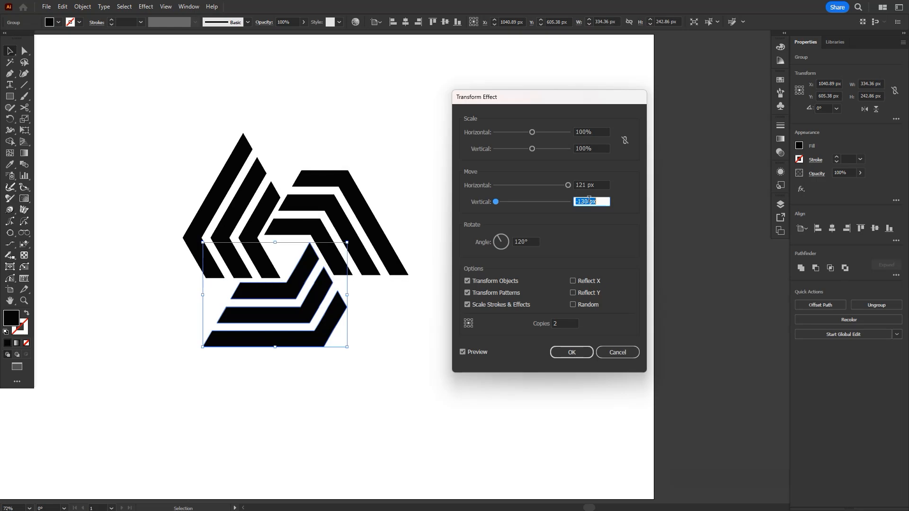
# - Set the Transform effect's horizontal move to 128 px
pyautogui.click(592, 186)
pyautogui.press('Up')
pyautogui.press('Up')
pyautogui.press('Up')
pyautogui.press('Up')
pyautogui.press('Up')
pyautogui.press('Up')
pyautogui.press('Up')
pyautogui.press('Up')
pyautogui.press('Up')
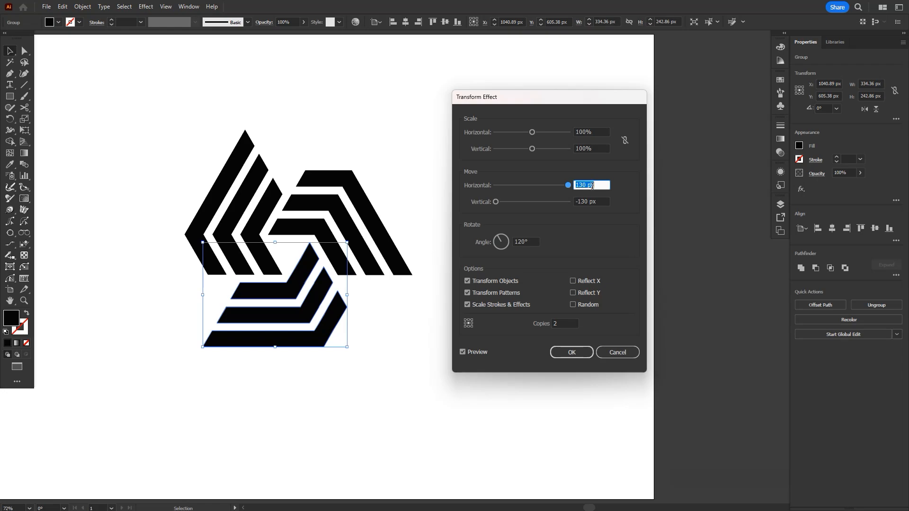
pyautogui.press('Down')
pyautogui.press('Down')
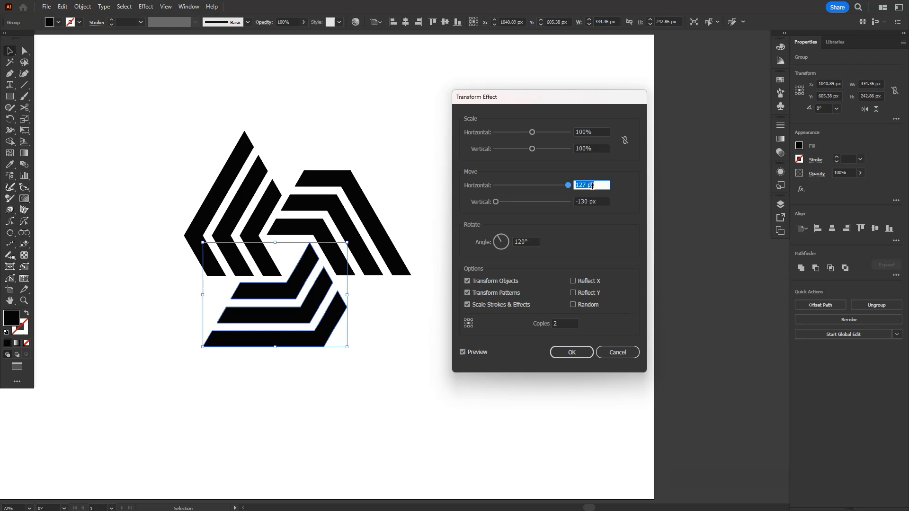
# - Try vertical moves between -129 px and -127 px for the copies, and return the value to -130 px
pyautogui.click(591, 201)
pyautogui.press('Up')
pyautogui.press('Up')
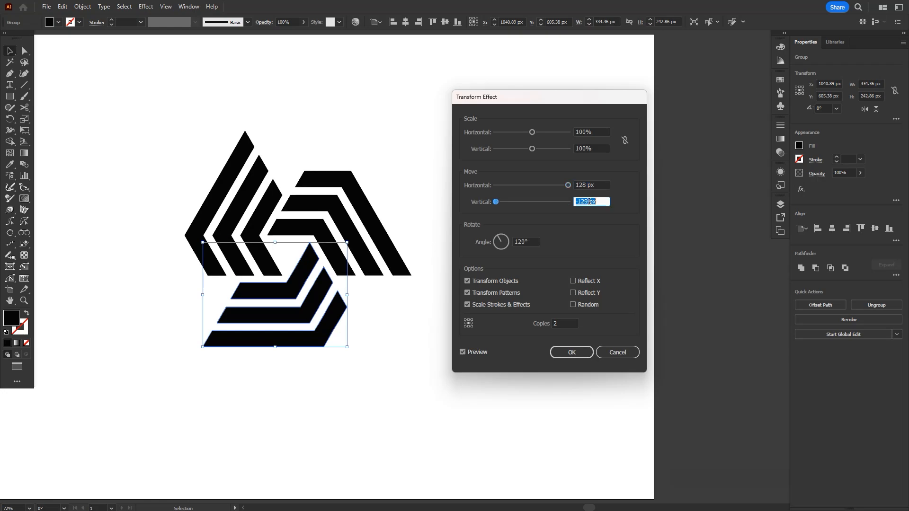
pyautogui.press('Up')
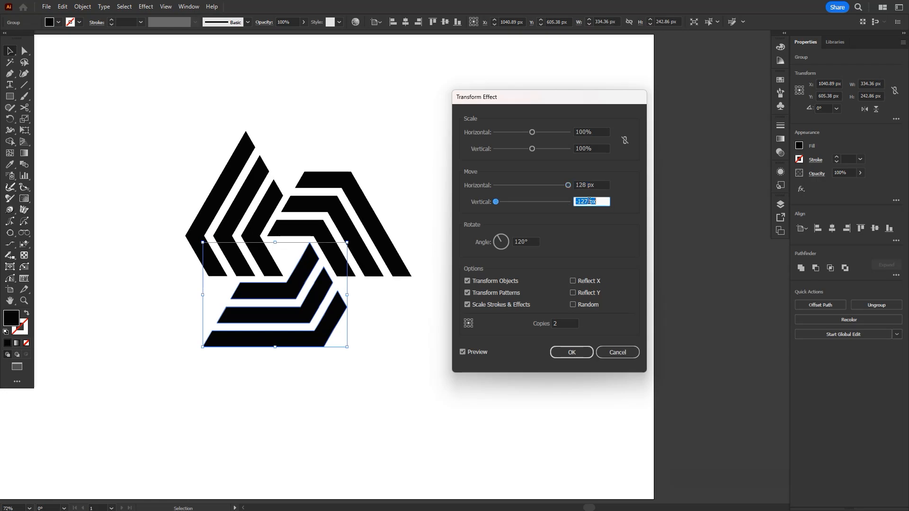
pyautogui.press('Down')
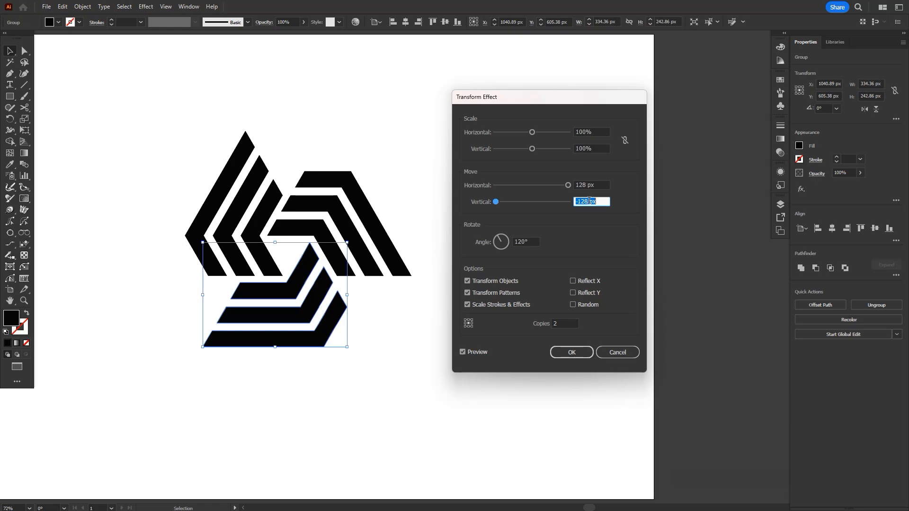
pyautogui.press('Down')
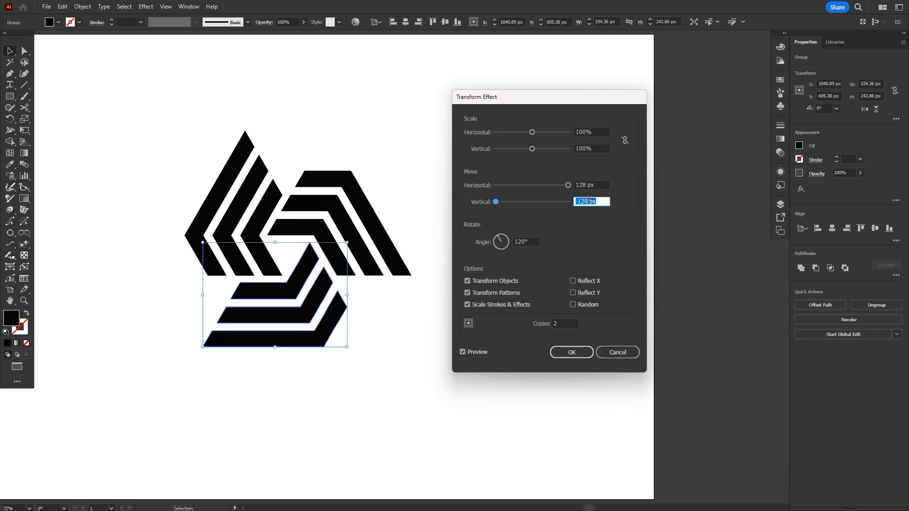
pyautogui.press('Down')
# - Try horizontal moves of 129 px and 127 px for the copies, and return the value to 128 px
pyautogui.click(591, 185)
pyautogui.press('Up')
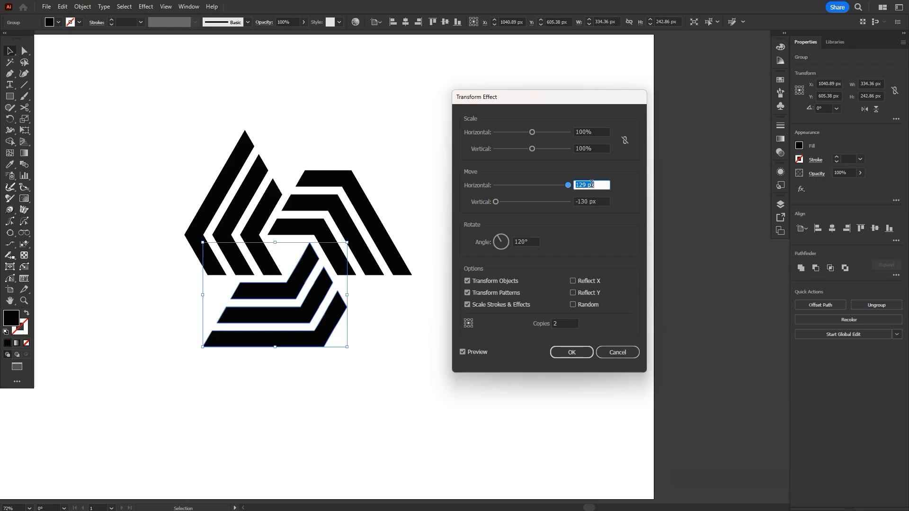
pyautogui.press('Down')
pyautogui.press('Down')
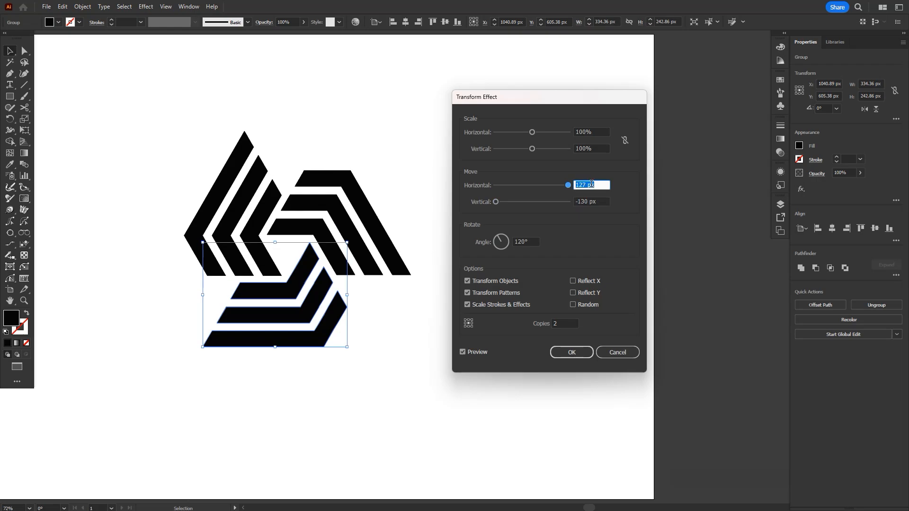
pyautogui.press('Up')
# - Set the Transform effect's vertical move to -131 px and apply the effect to the stripe group
pyautogui.click(591, 201)
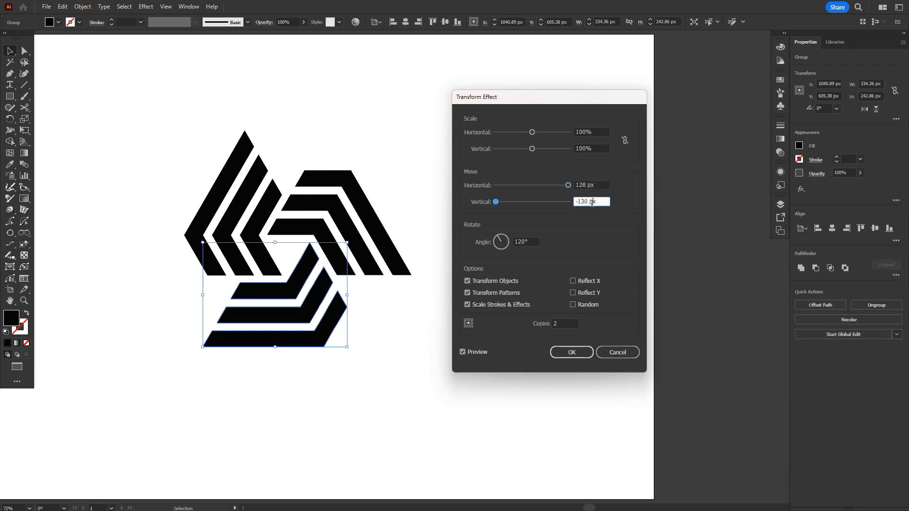
pyautogui.press('Down')
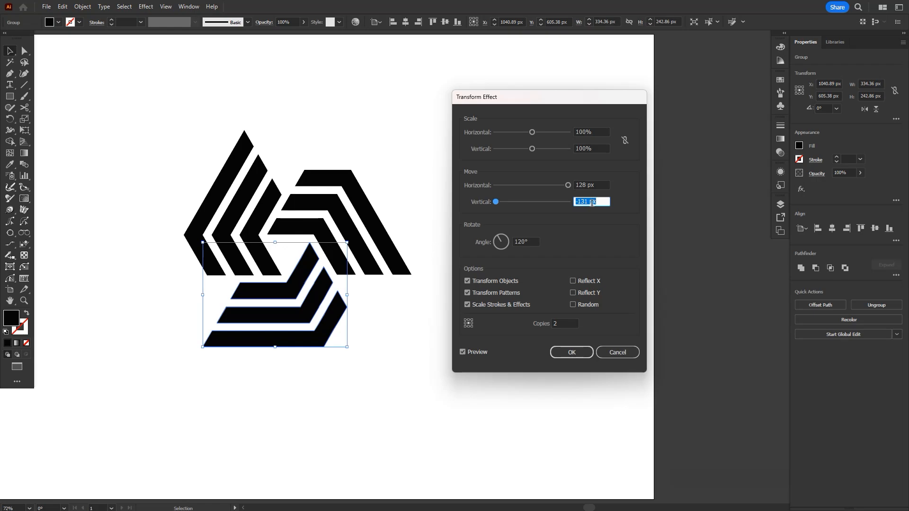
pyautogui.click(570, 352)
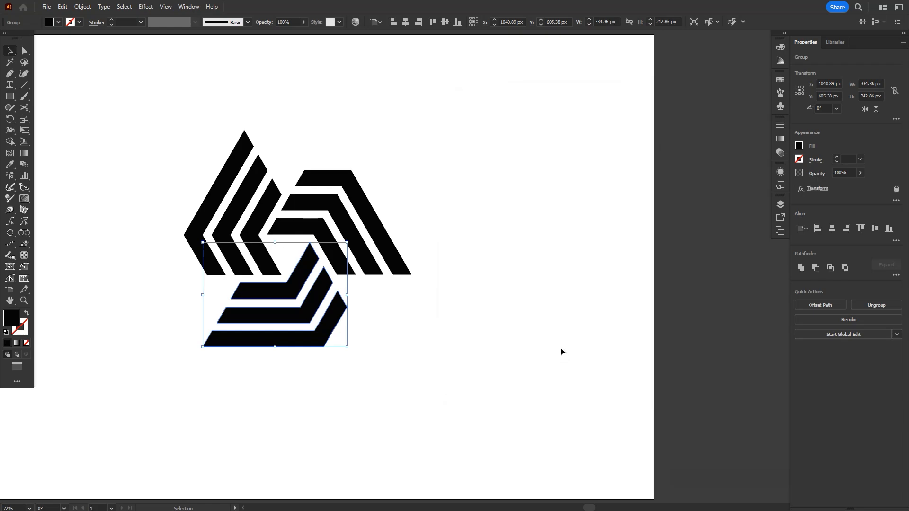
# - Expand the appearance of the stripe group so the transformed copies become real shapes
pyautogui.hscroll(-3, 554, 317)
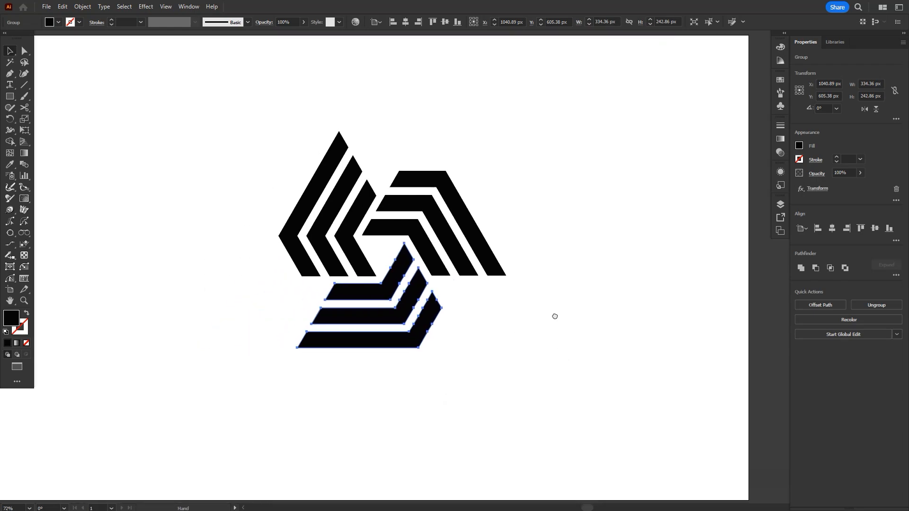
pyautogui.click(82, 6)
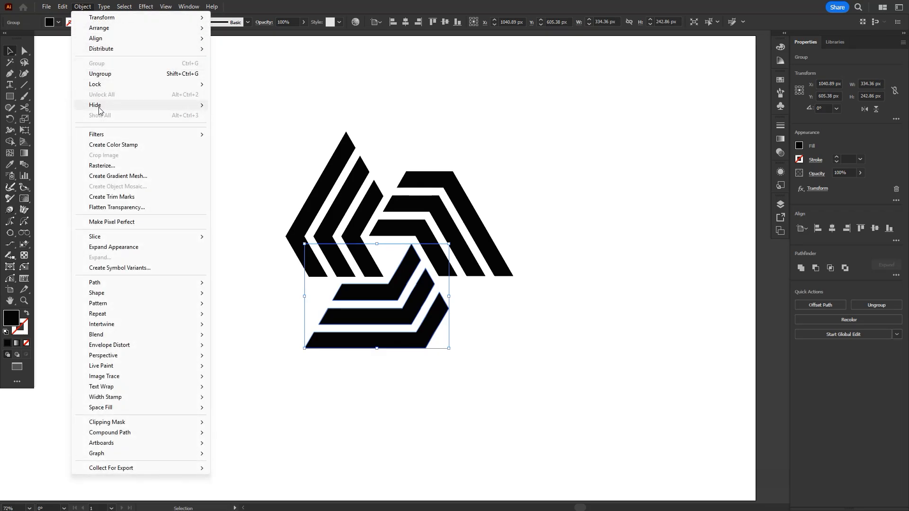
pyautogui.click(110, 247)
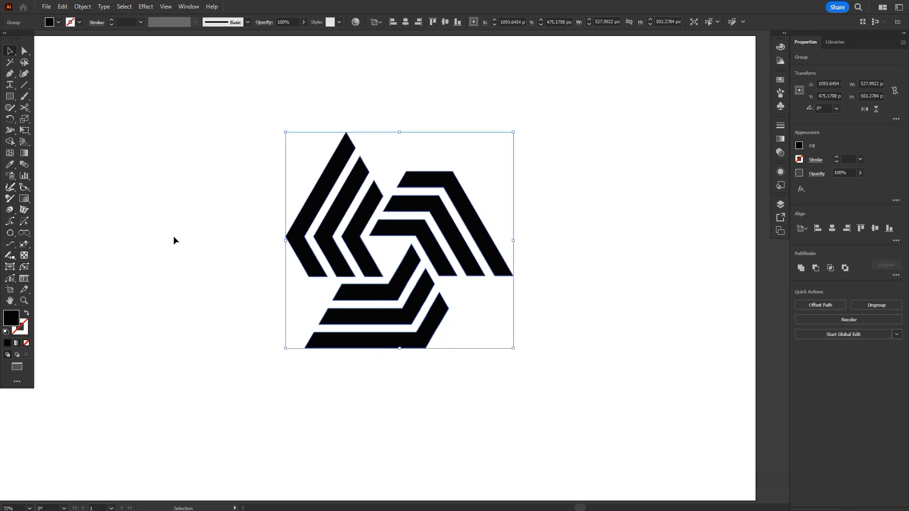
# - Center the expanded logo horizontally and vertically on the artboard, scale it down slightly around its center, and deselect it
pyautogui.click(405, 22)
pyautogui.click(445, 22)
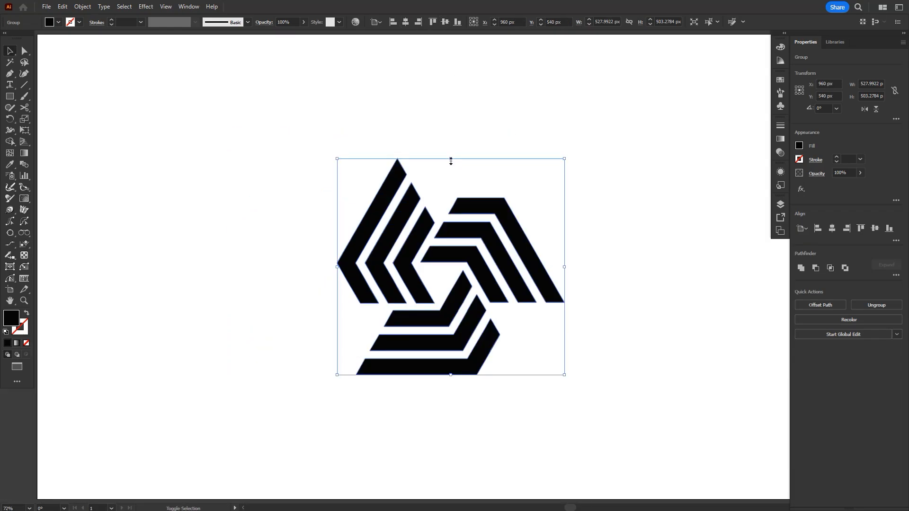
pyautogui.moveTo(450, 158); pyautogui.dragTo(450, 169)
pyautogui.click(466, 144)
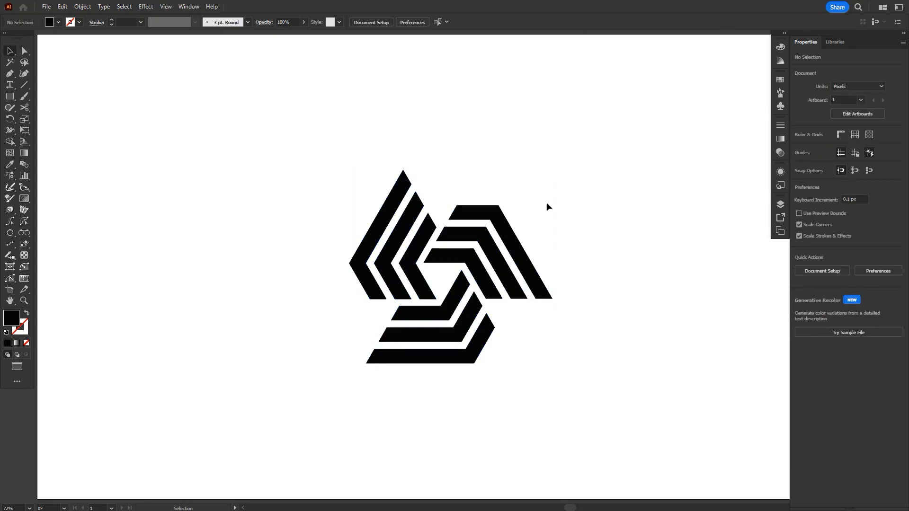